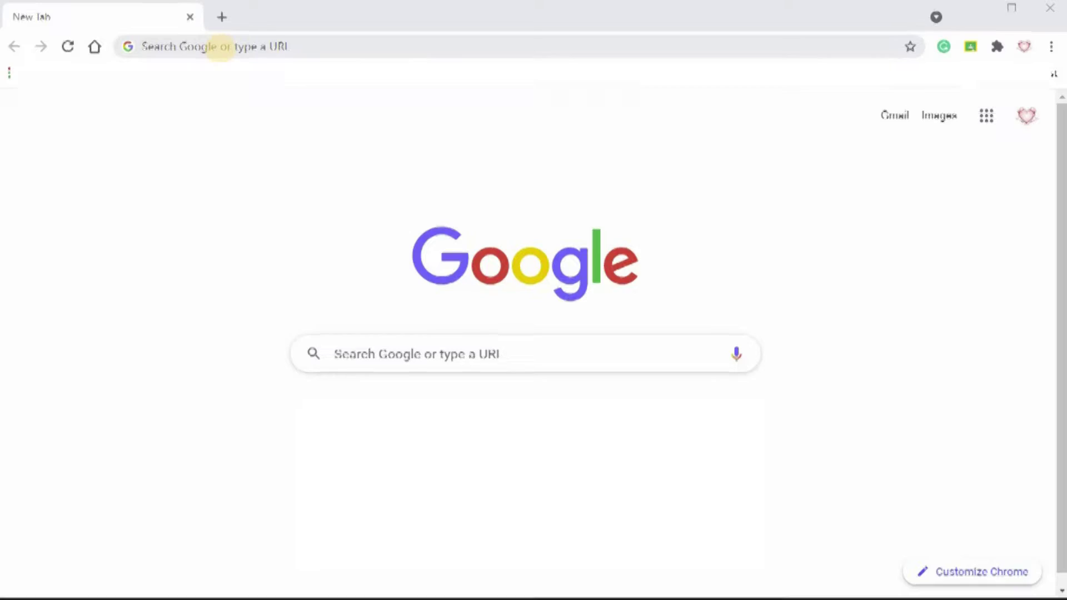
# Load the 123.hp.com printer setup site in Chrome
pyautogui.click(222, 49)
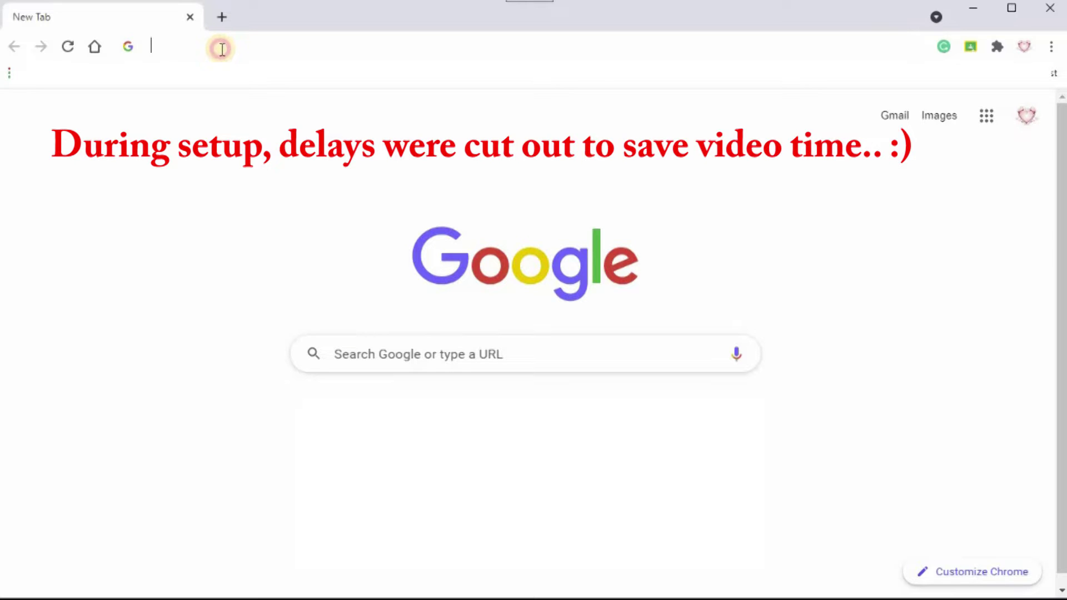
pyautogui.write('123.hp')
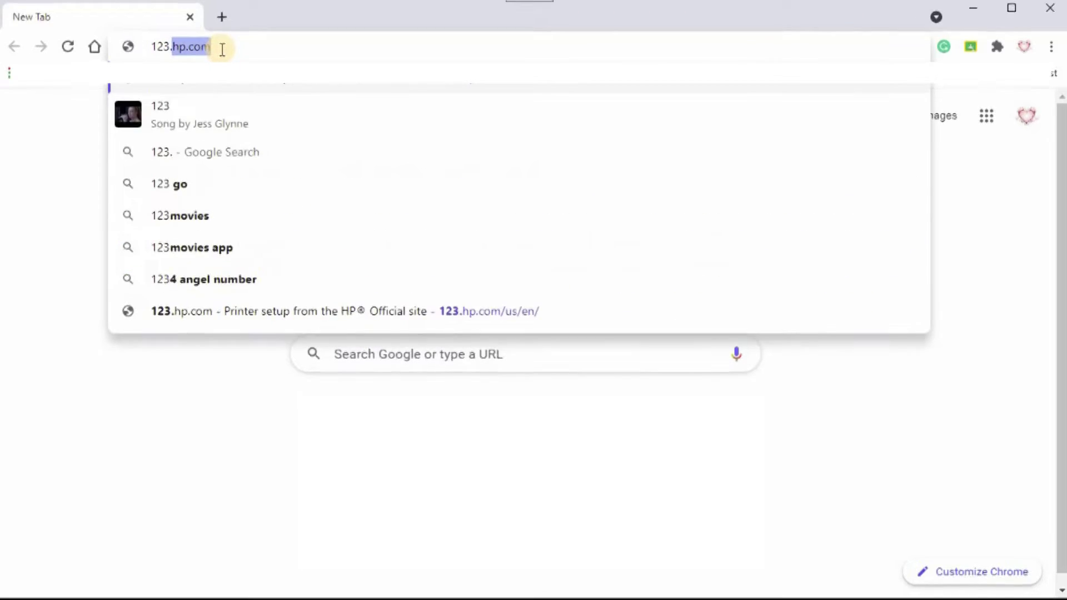
pyautogui.write('.com')
pyautogui.press('Return')
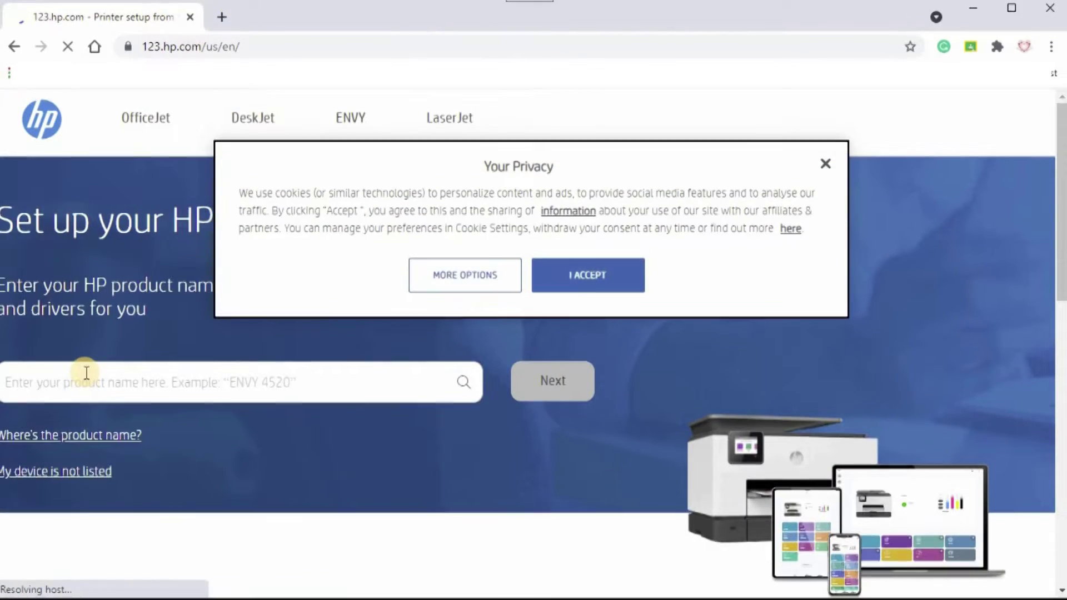
# Find the HP DeskJet 3755 All-in-One Printer and request the HP Smart install from its setup page
pyautogui.click(83, 375)
pyautogui.write('deskj')
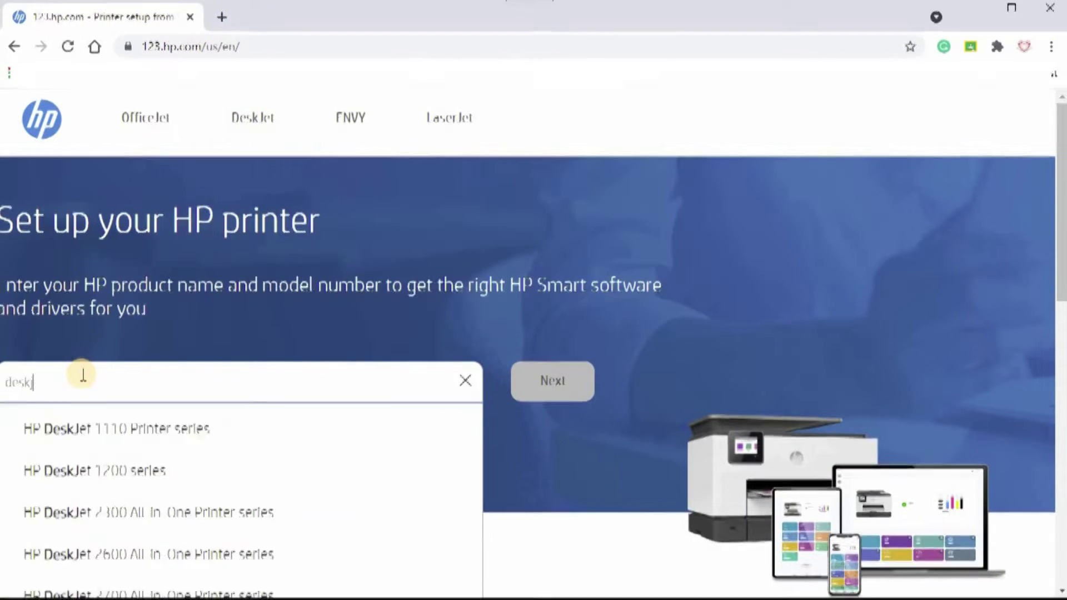
pyautogui.write('et 37')
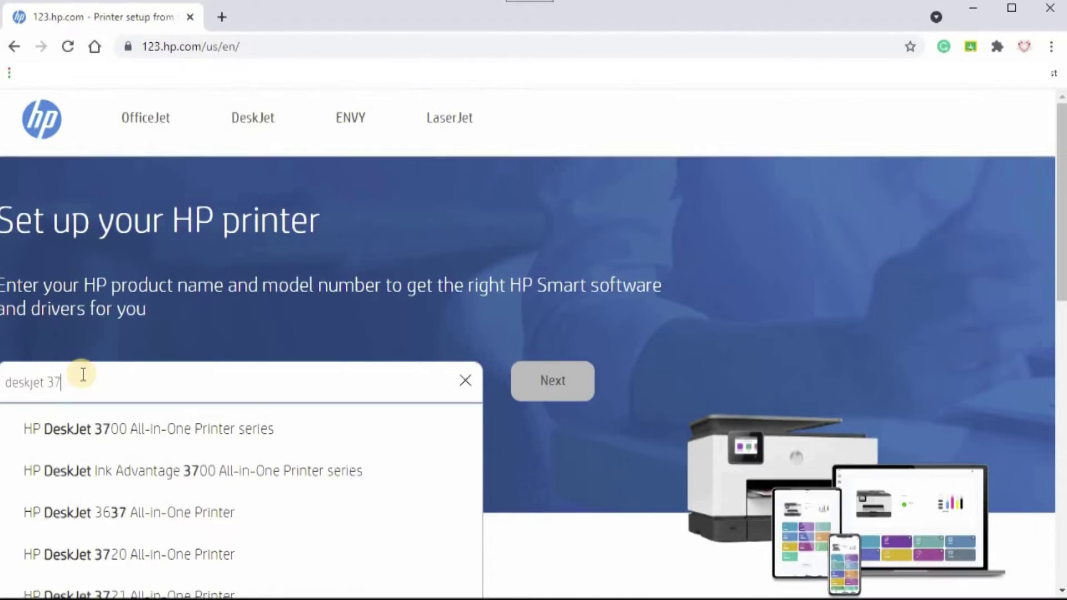
pyautogui.write('55')
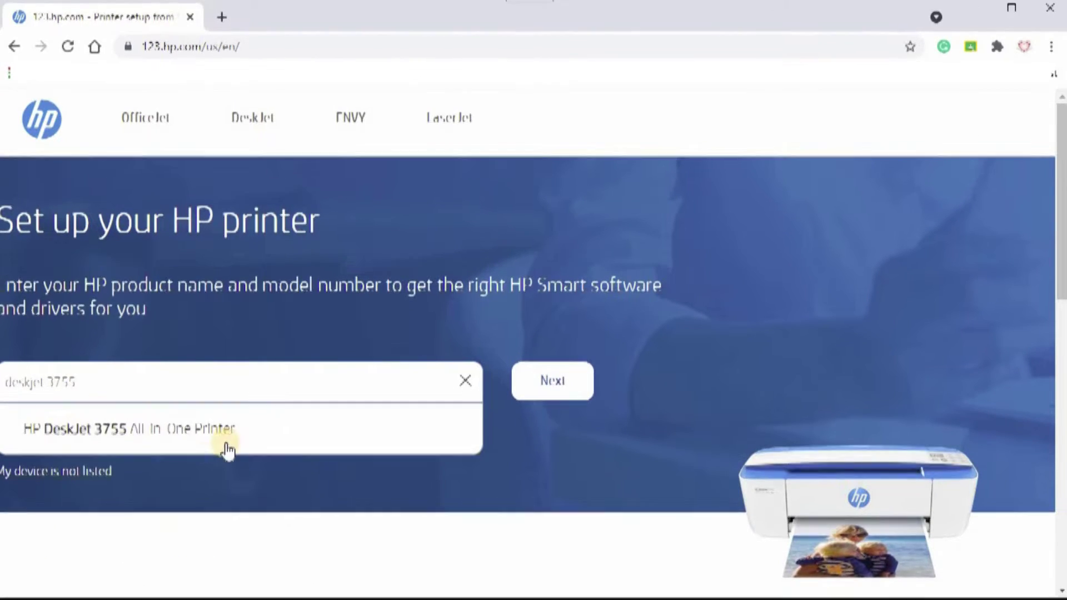
pyautogui.click(228, 448)
pyautogui.click(552, 380)
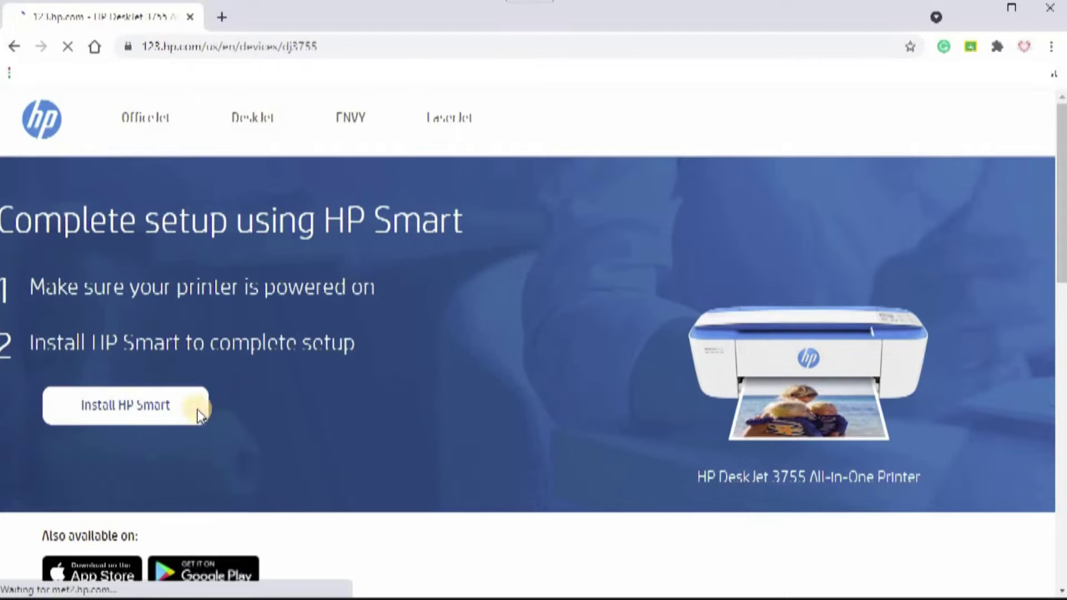
pyautogui.click(91, 409)
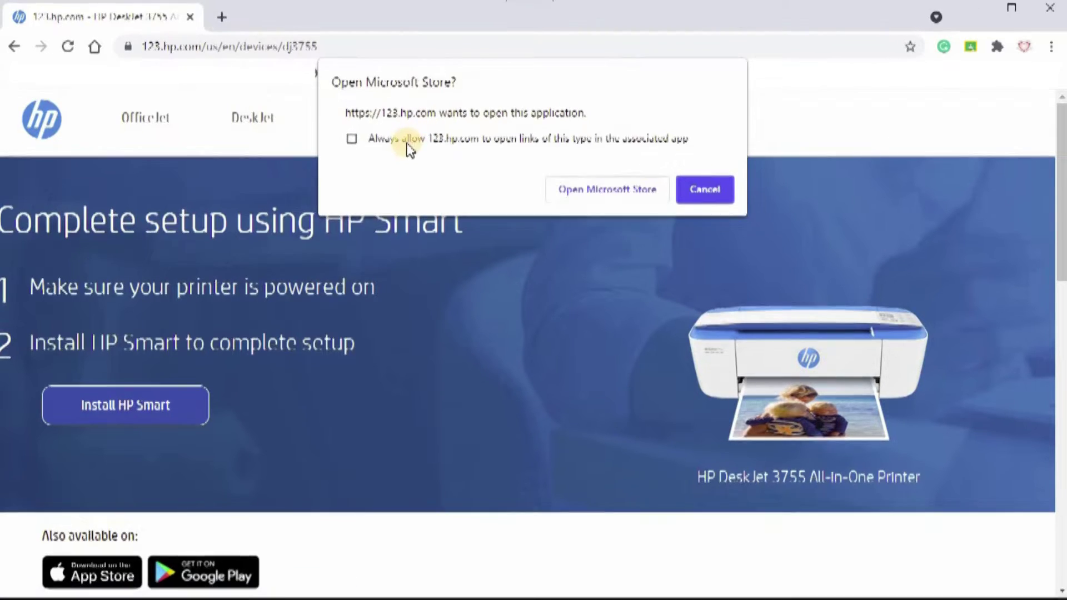
# Always allow 123.hp.com to open Microsoft Store, then get, install and launch the free HP Smart app
pyautogui.click(411, 148)
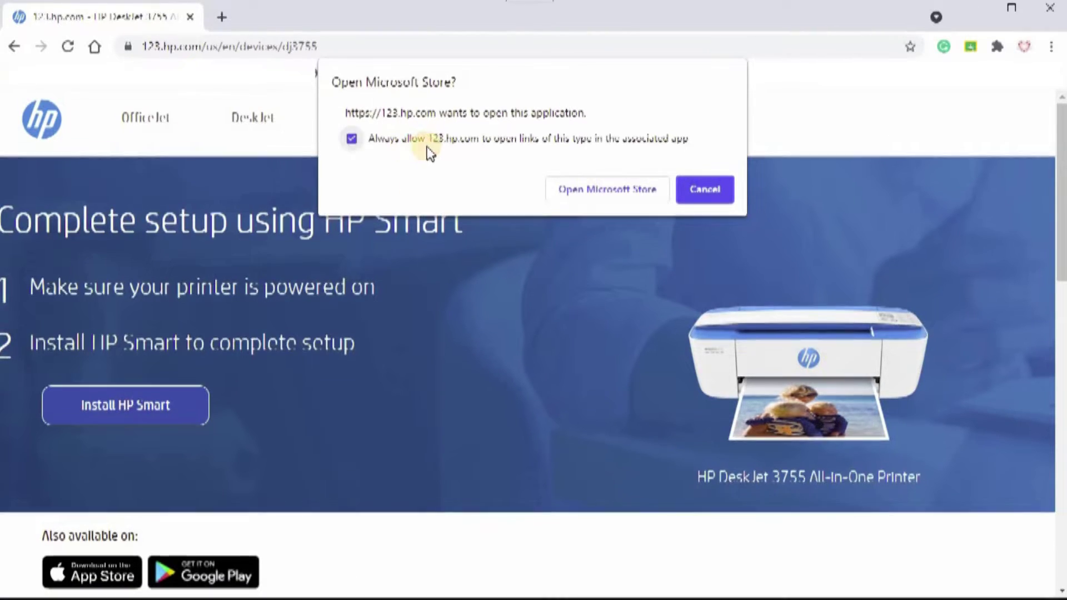
pyautogui.click(648, 191)
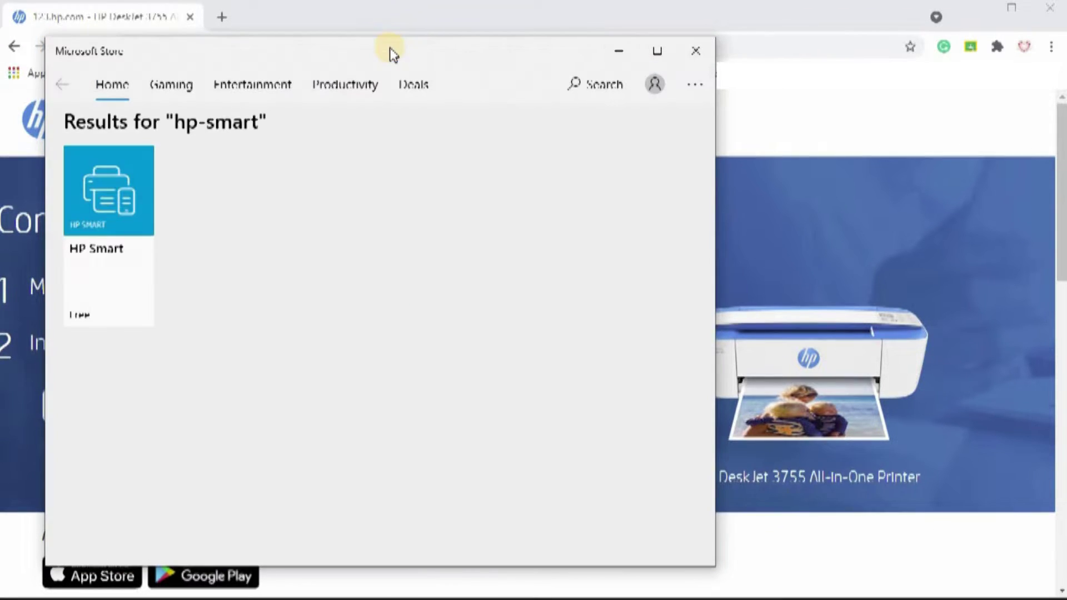
pyautogui.click(90, 238)
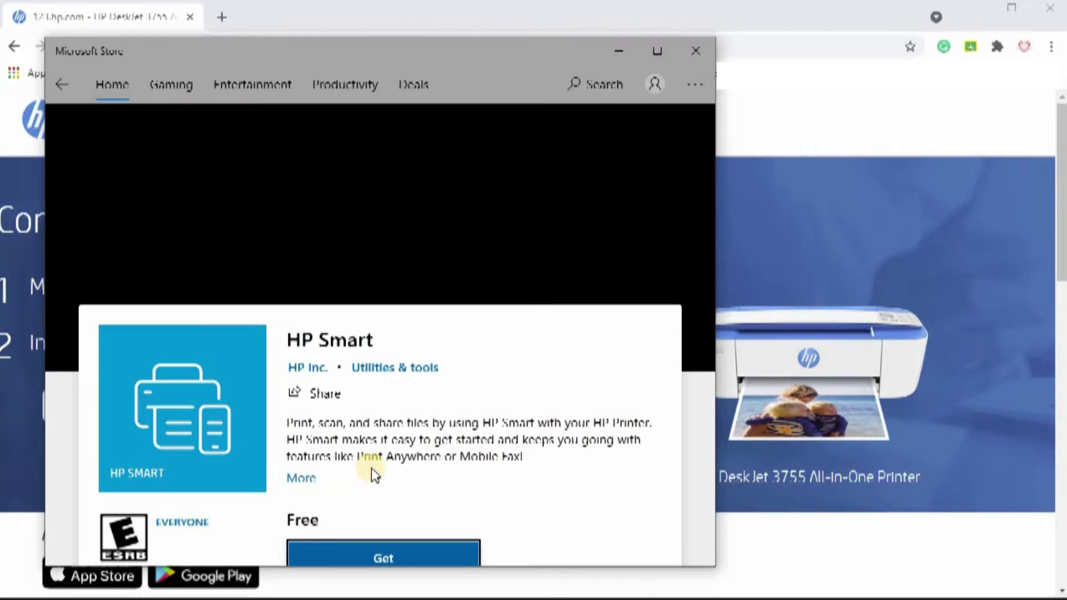
pyautogui.click(428, 560)
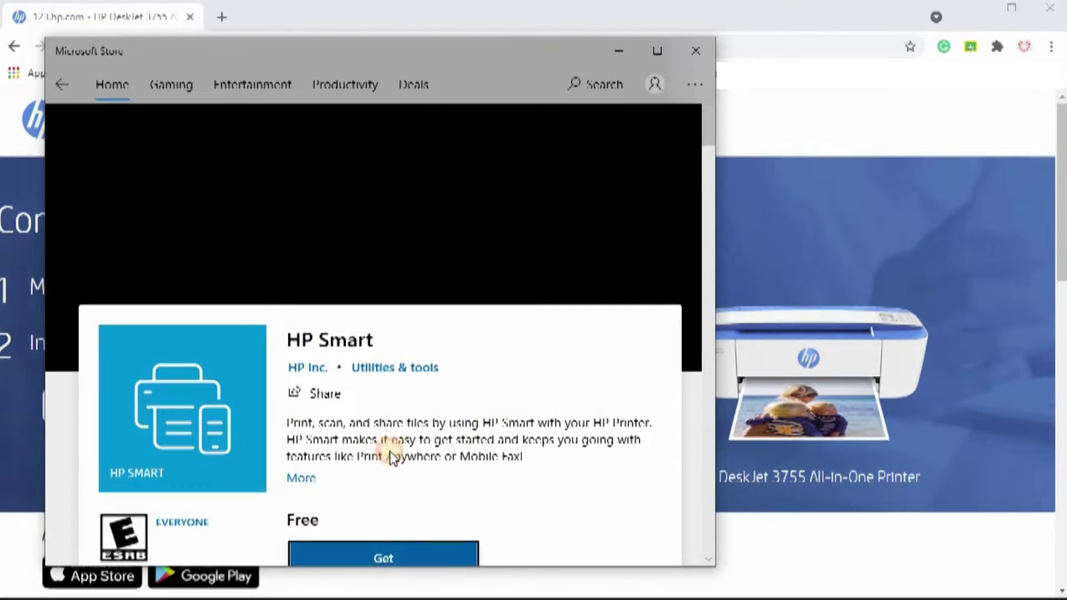
pyautogui.scroll(-5, 699, 260)
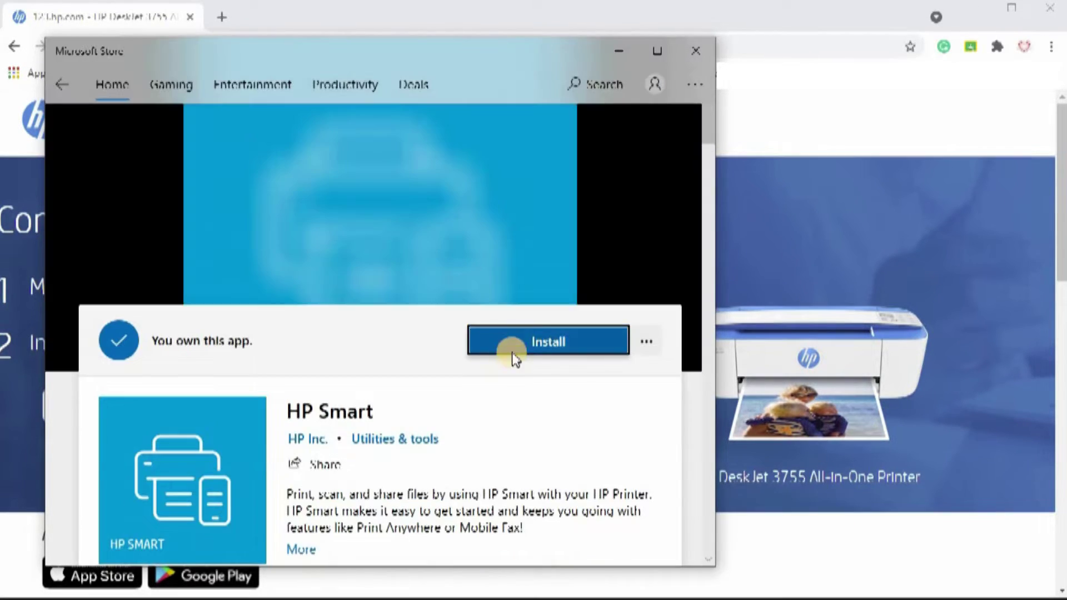
pyautogui.click(511, 352)
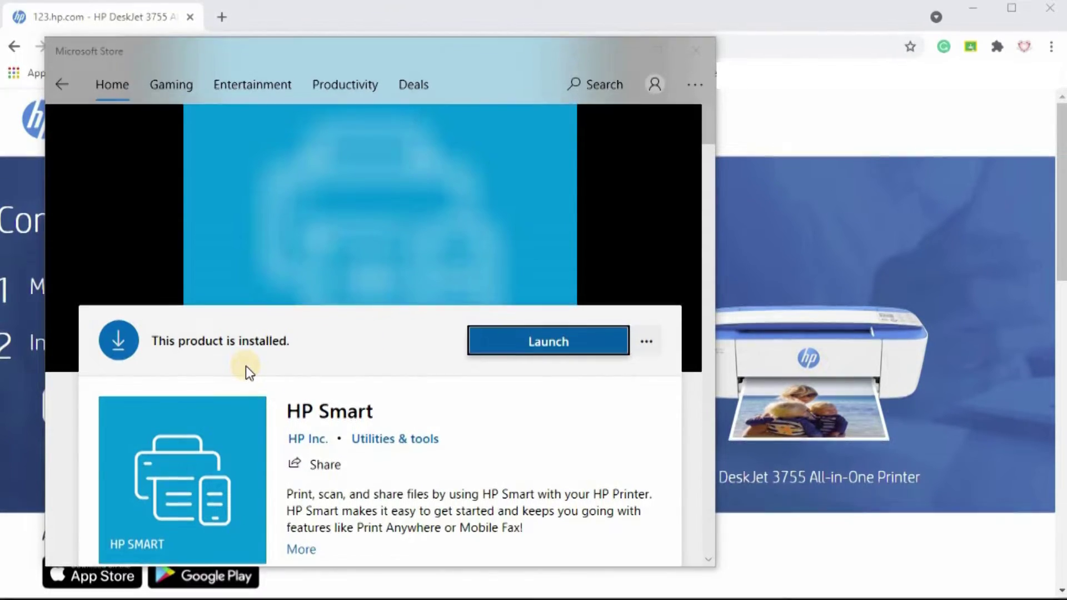
pyautogui.click(579, 342)
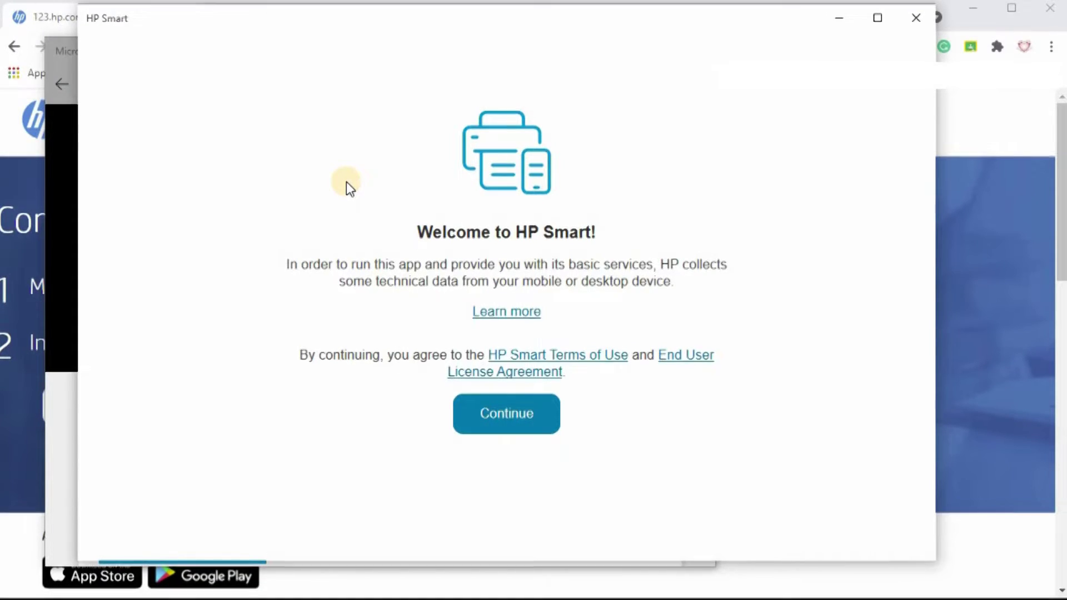
# Accept HP Smart's terms, start new printer setup and refresh until the DeskJet 3700 series appears
pyautogui.click(519, 414)
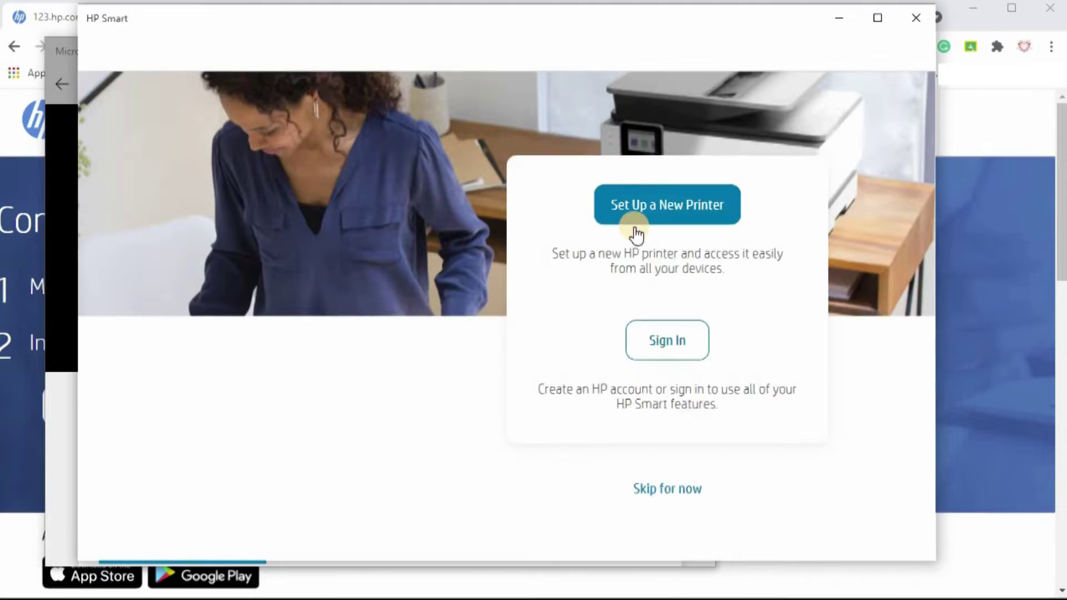
pyautogui.click(674, 204)
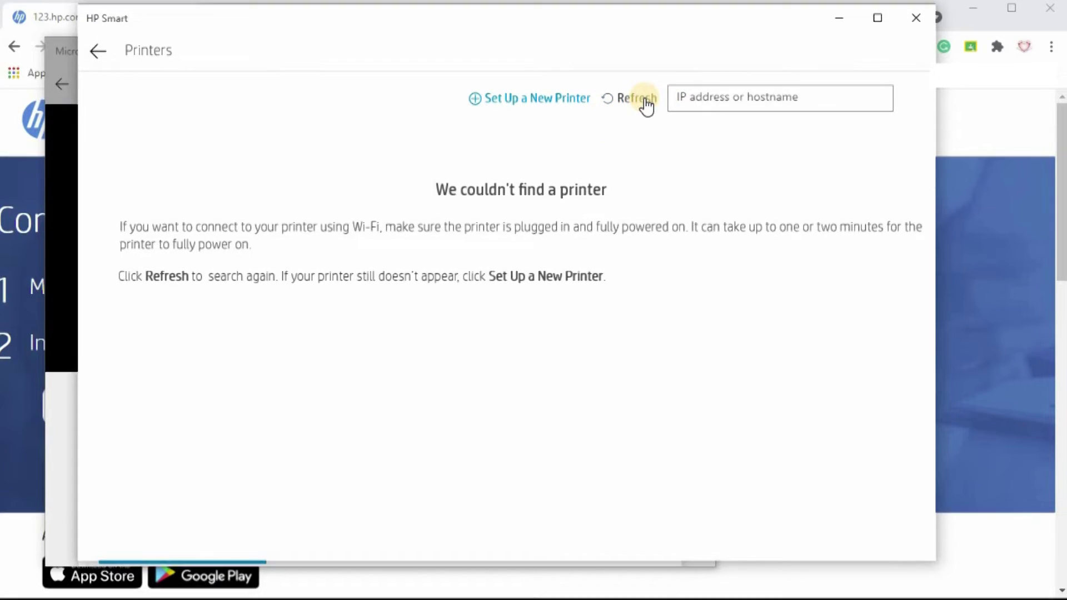
pyautogui.click(644, 99)
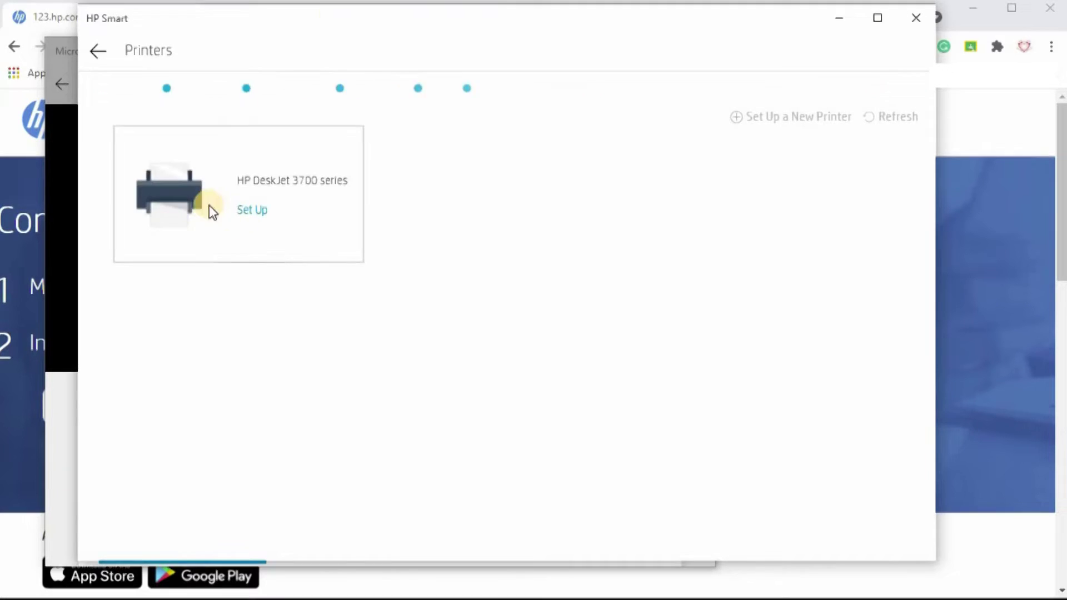
# Select the HP DeskJet 3700 series and share the Wi-Fi password so it joins DC2G
pyautogui.click(183, 203)
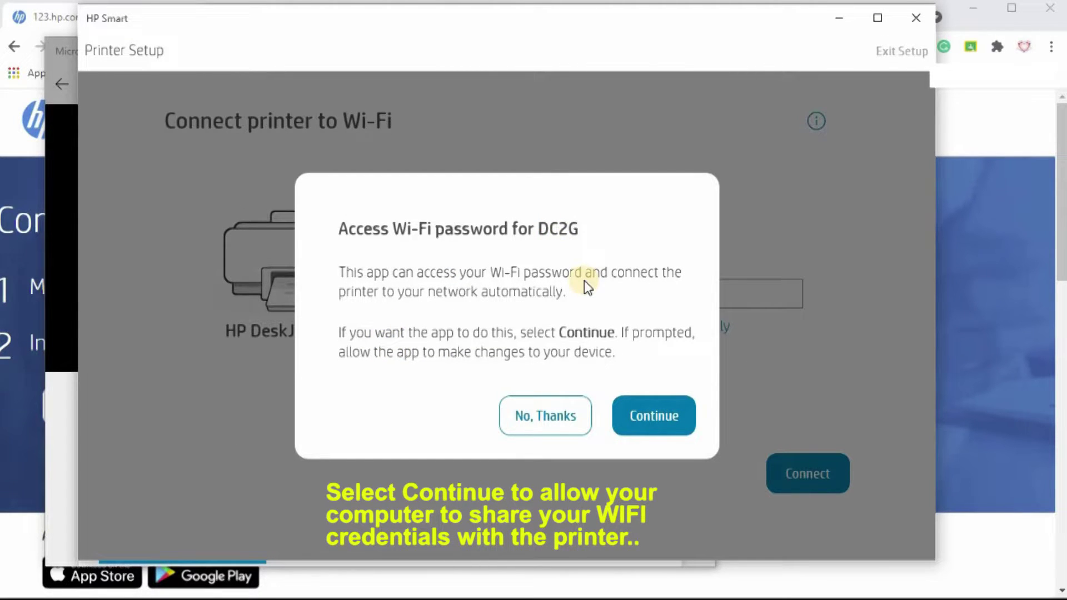
pyautogui.click(667, 423)
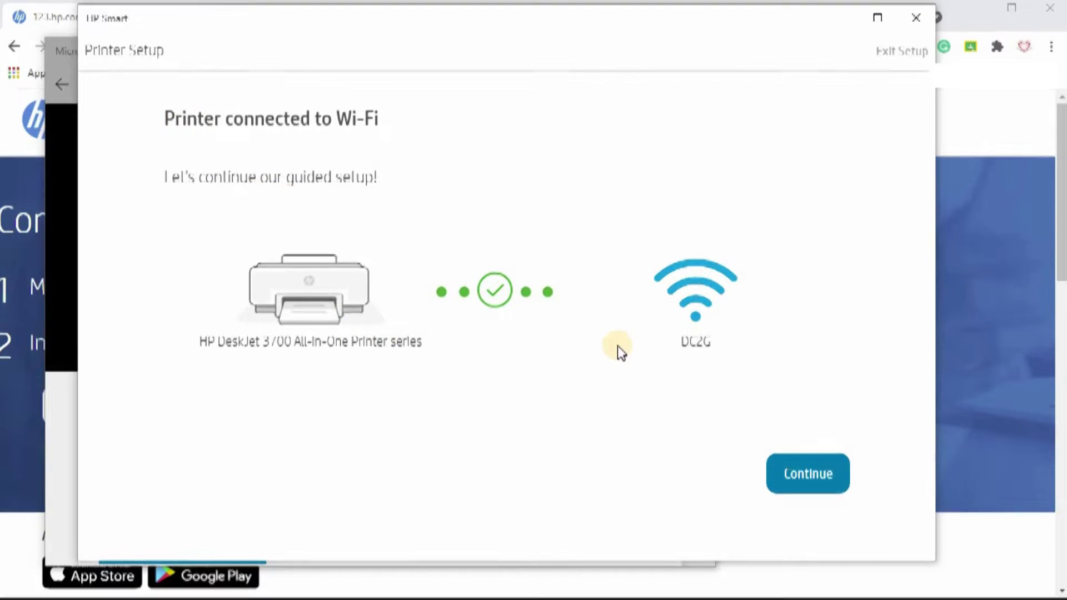
pyautogui.click(800, 480)
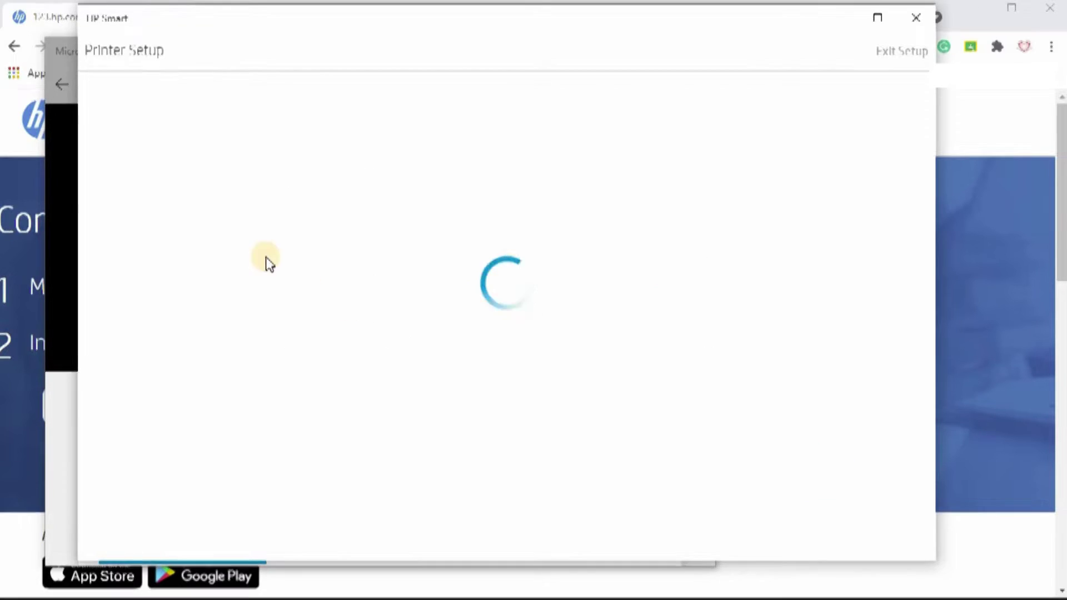
# Get through the printing services, HP account registration, verification and tips pages
pyautogui.click(495, 403)
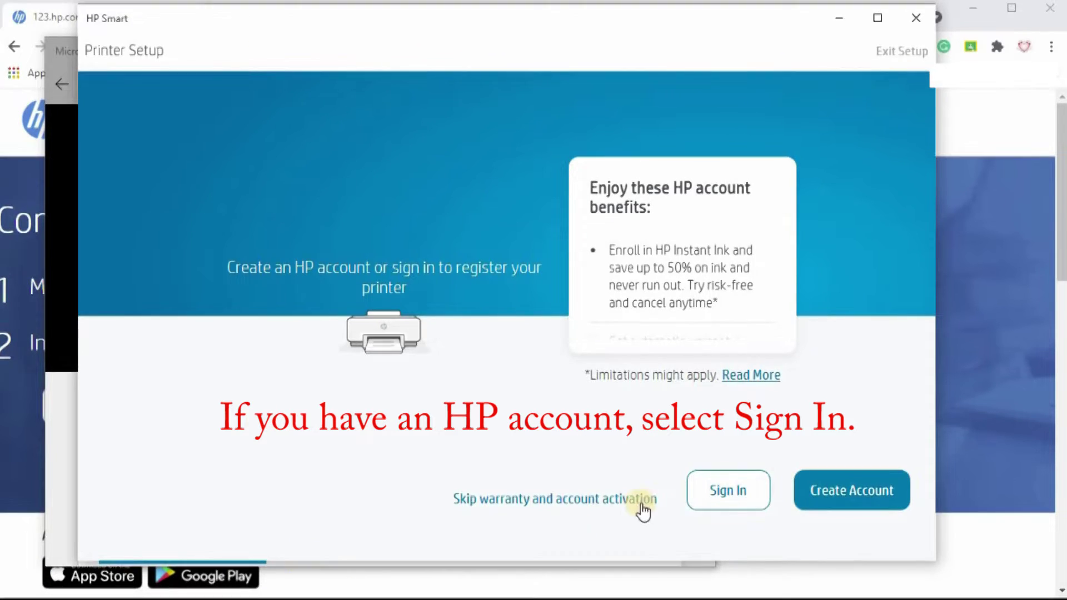
pyautogui.click(728, 490)
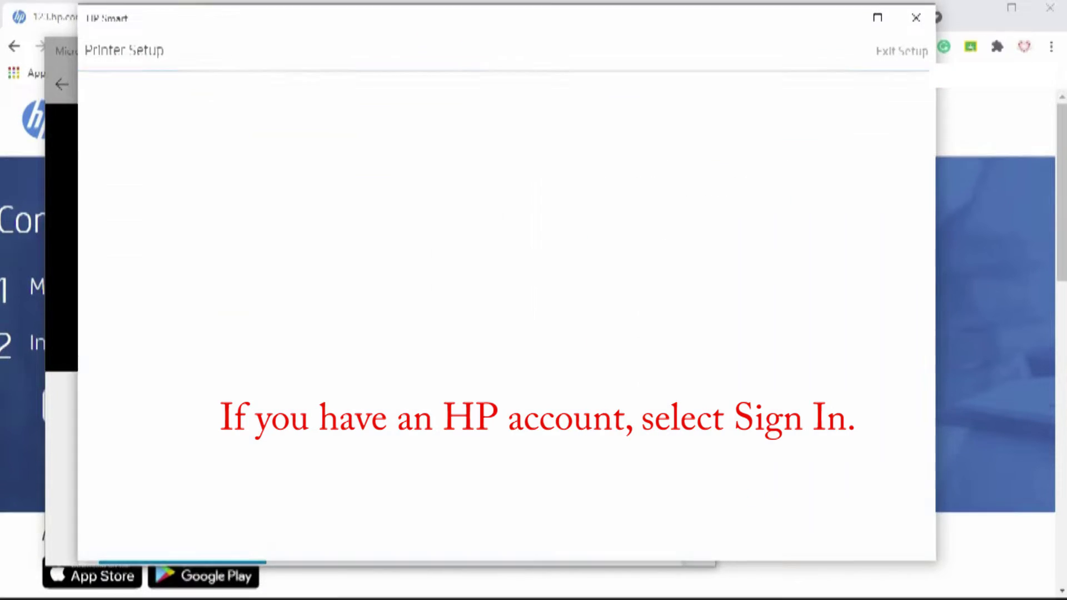
pyautogui.click(462, 307)
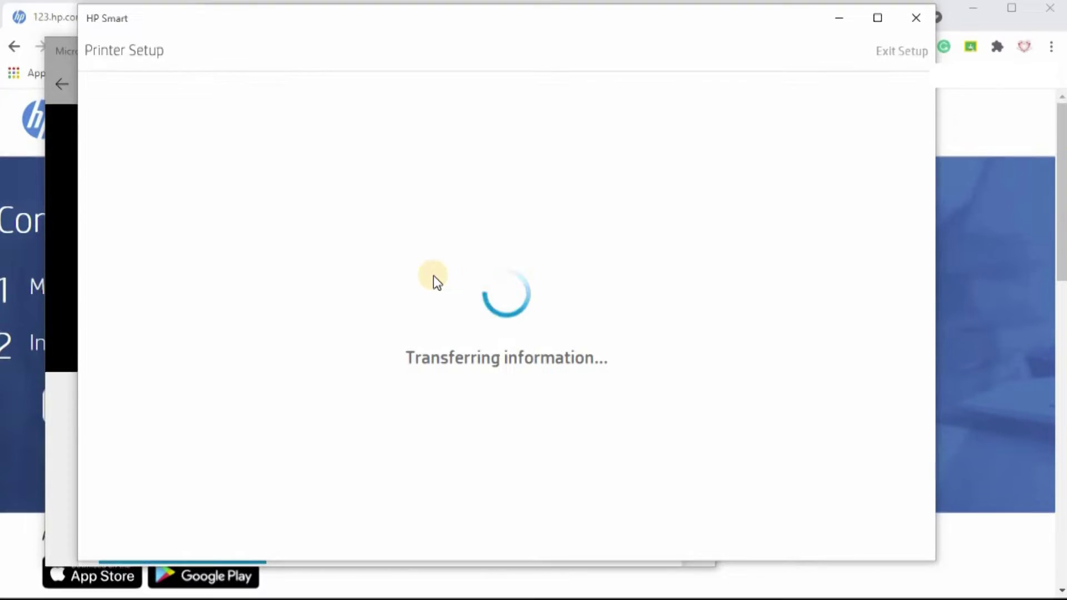
pyautogui.click(826, 512)
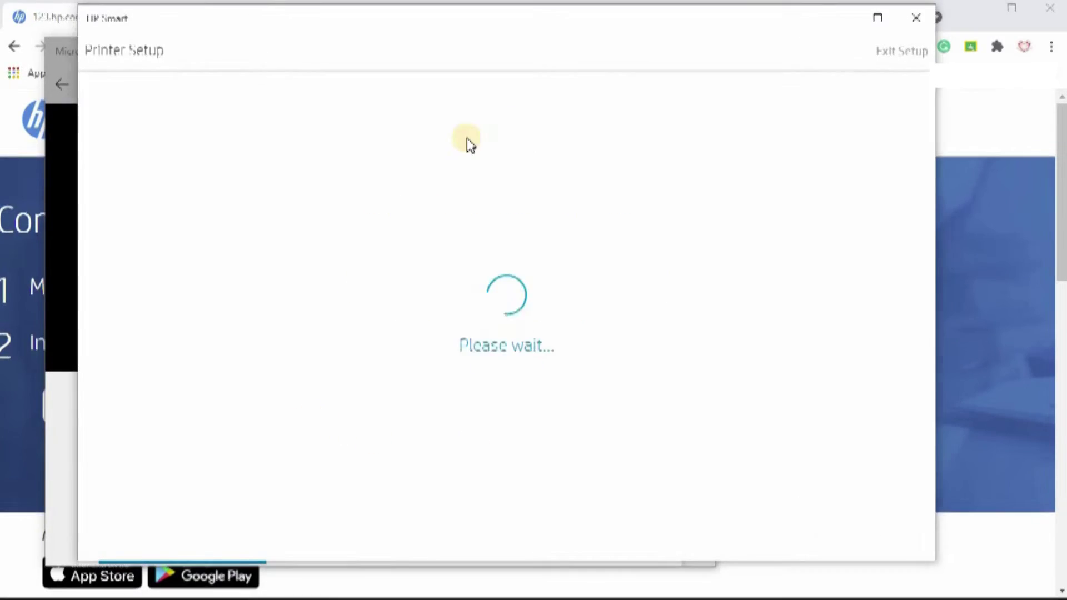
# Choose No Instant Ink and decline HP Instant Ink in favour of traditional cartridges
pyautogui.click(750, 514)
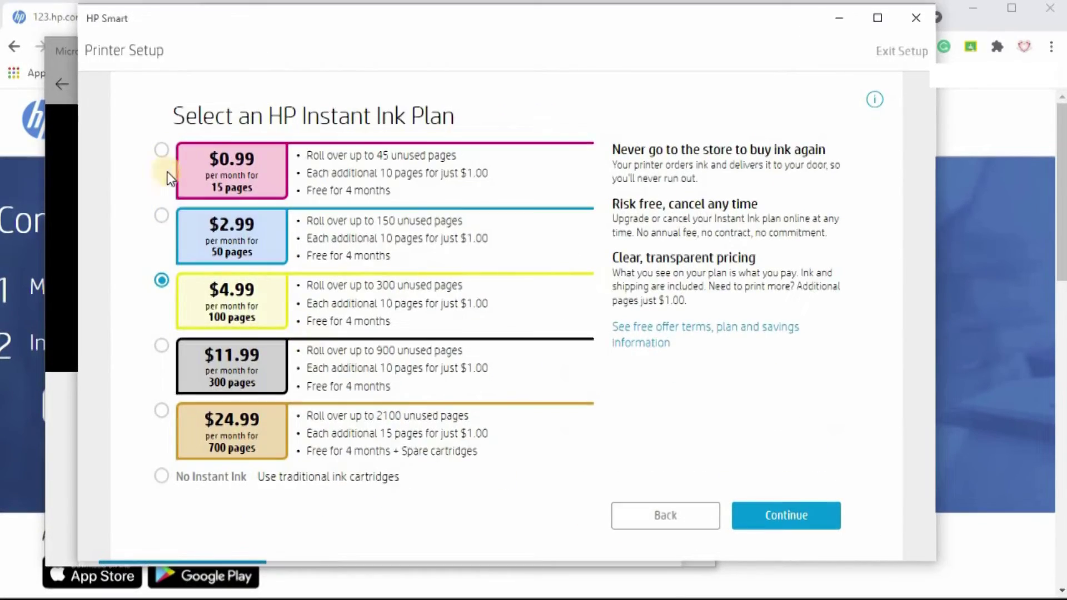
pyautogui.click(224, 477)
pyautogui.click(787, 516)
pyautogui.click(429, 471)
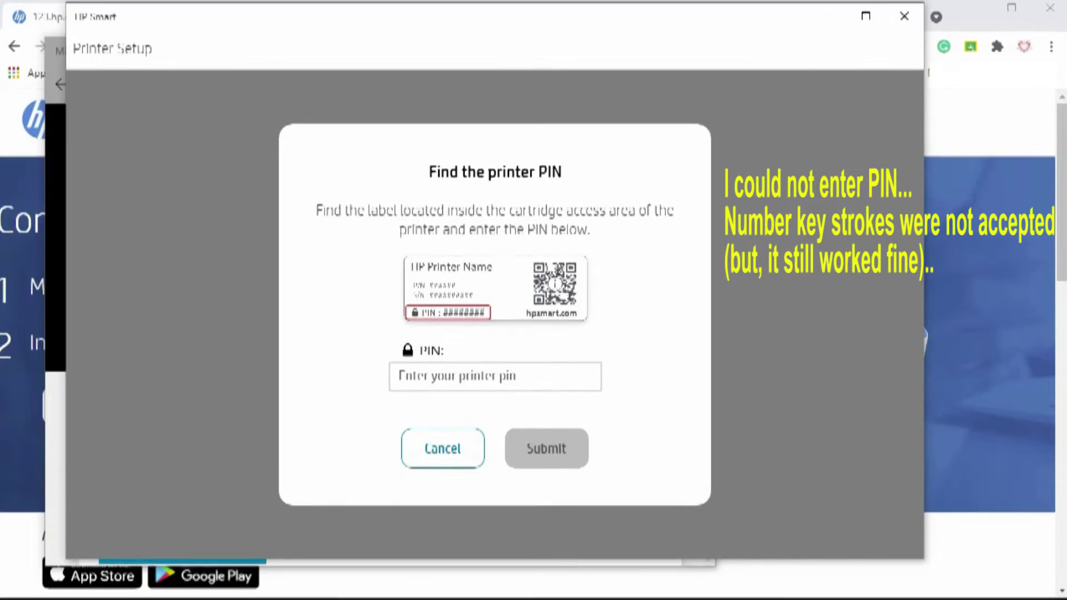
# End the stuck HP Smart task in Task Manager
pyautogui.rightClick(426, 595)
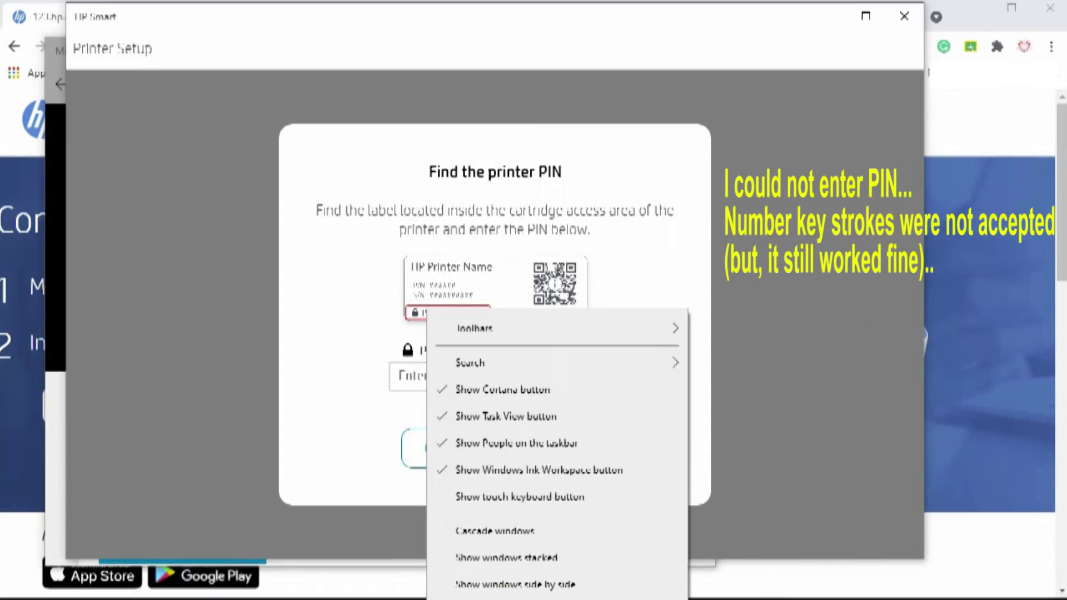
pyautogui.click(494, 597)
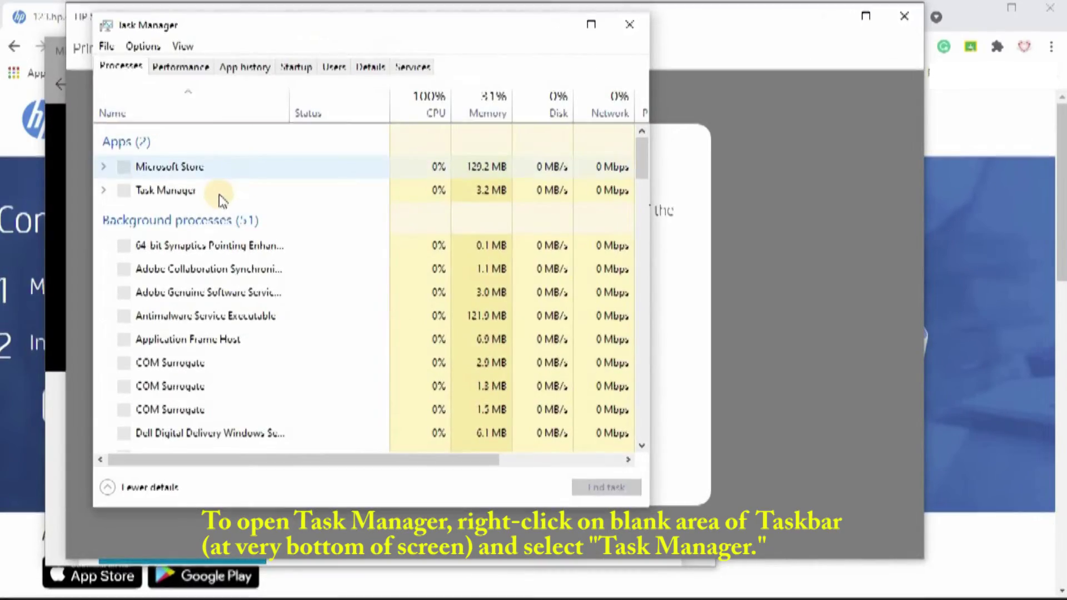
pyautogui.click(193, 194)
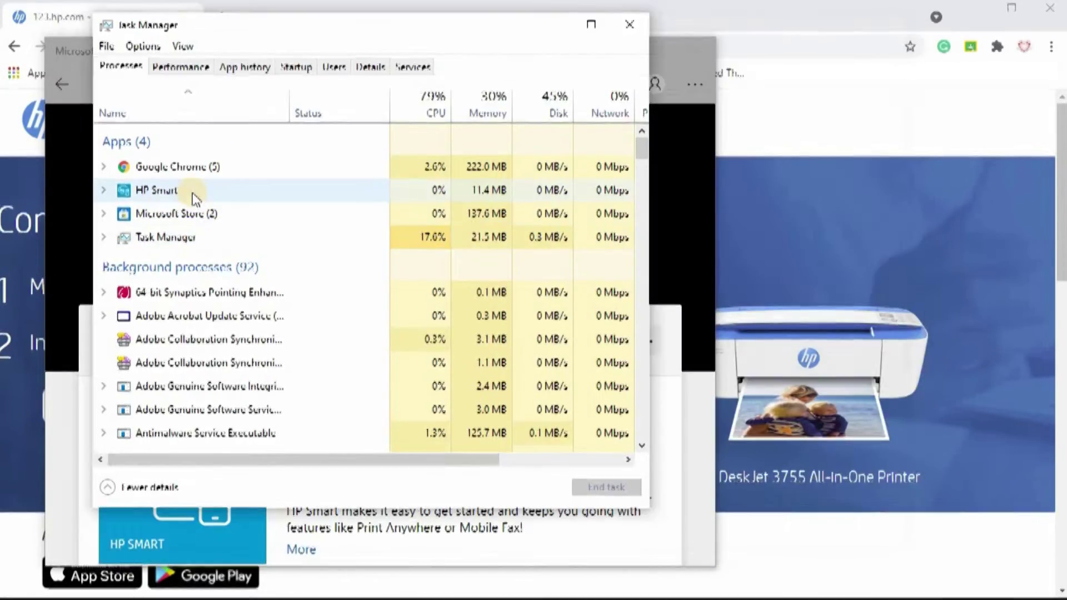
pyautogui.click(597, 487)
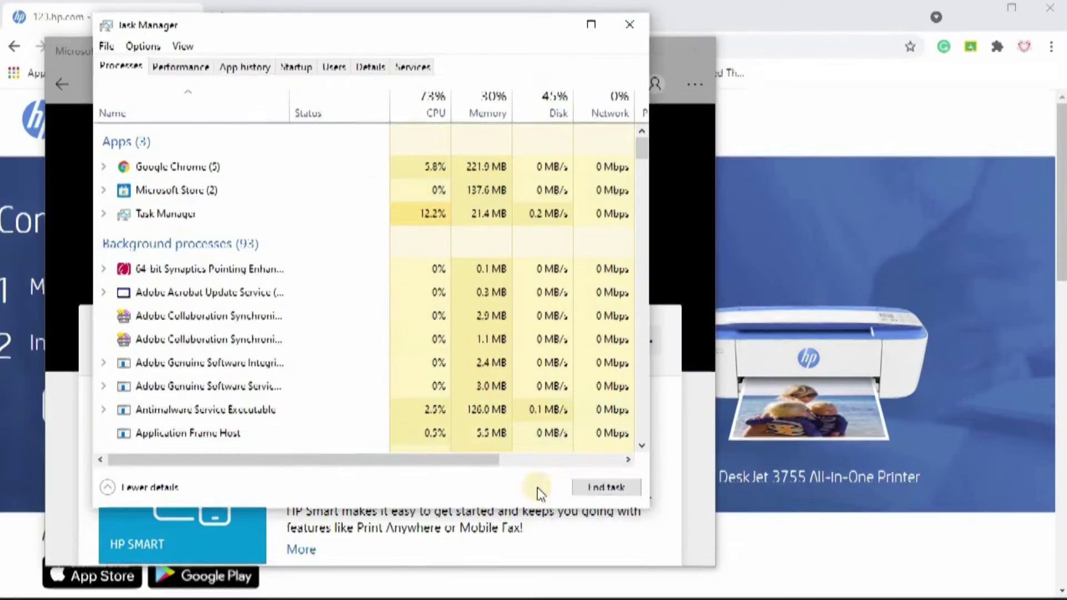
# Relaunch HP Smart from its Microsoft Store page and bring its window forward
pyautogui.doubleClick(190, 195)
pyautogui.click(536, 347)
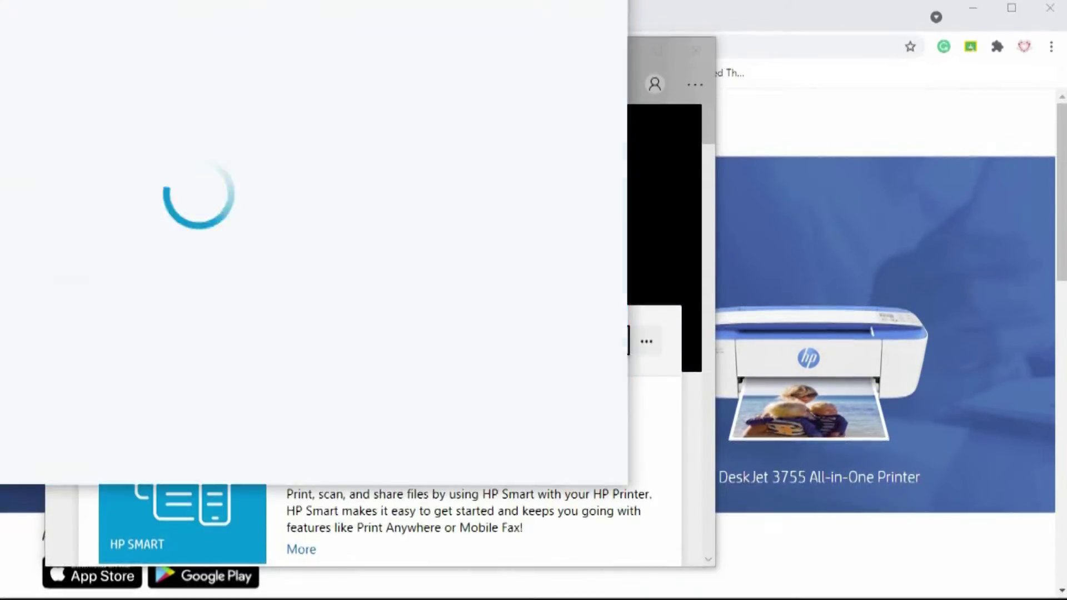
pyautogui.click(258, 22)
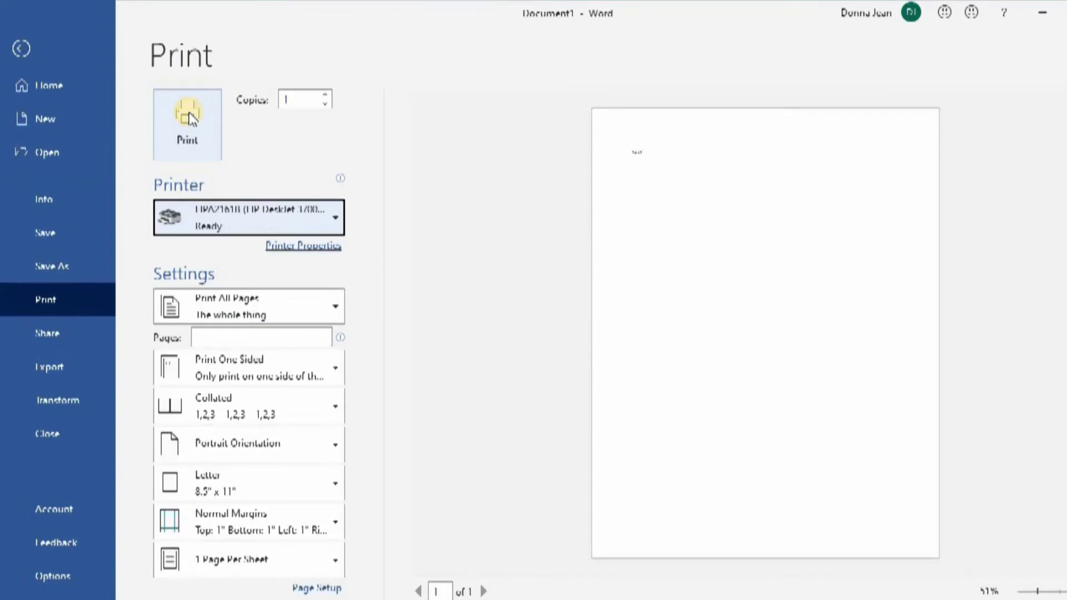
# Print the one-word test document from Word on the HP DeskJet 3700 printer
pyautogui.click(189, 118)
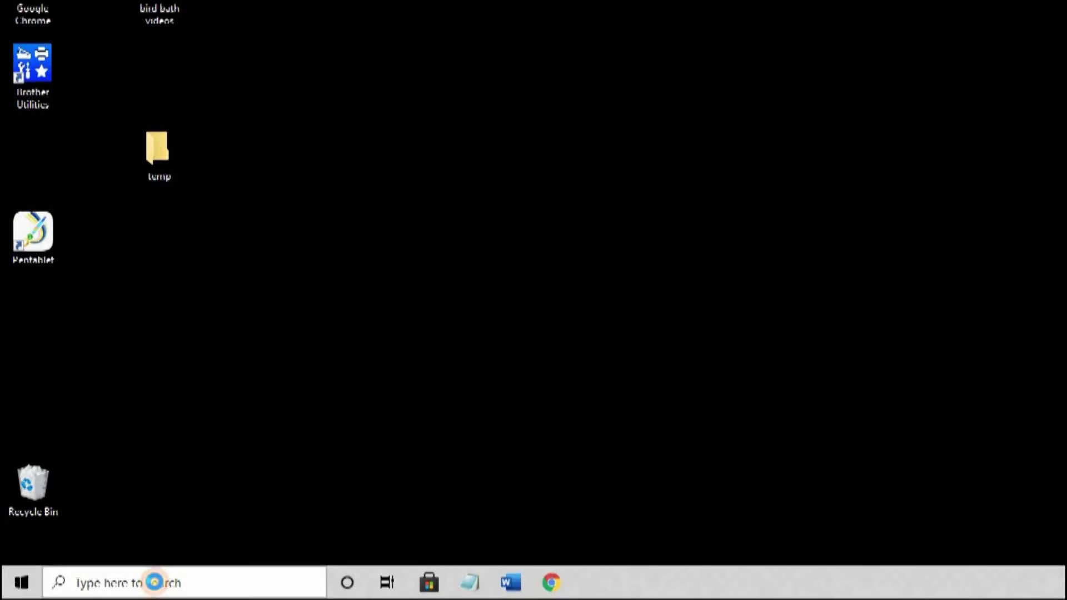
pyautogui.click(154, 582)
# Make HPA2161B (HP DeskJet 3700 series) the default printer in Printers & scanners, then close Settings
pyautogui.write('printer')
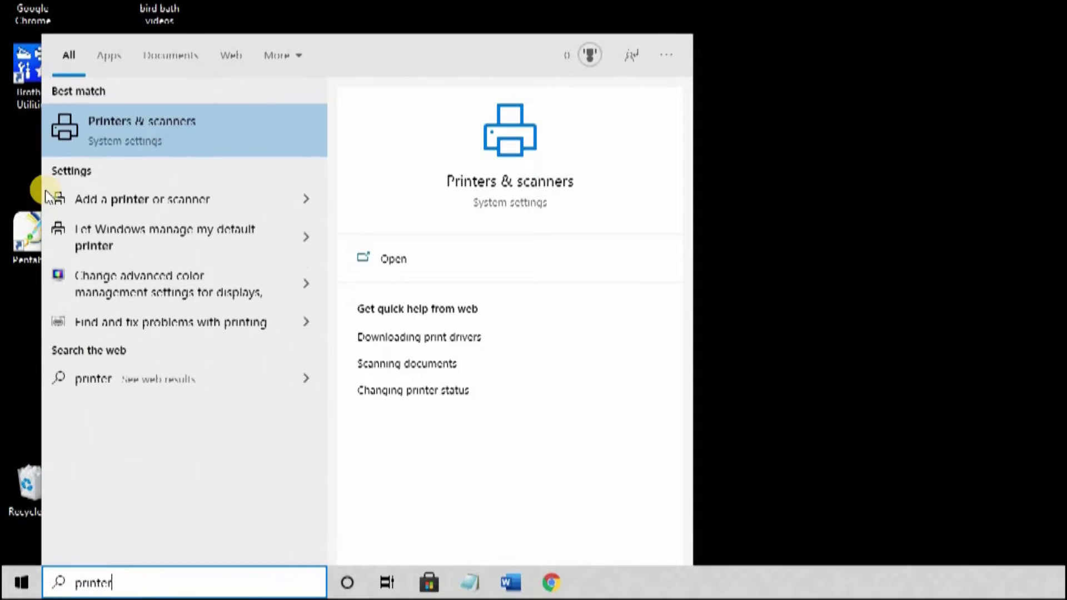
pyautogui.click(157, 118)
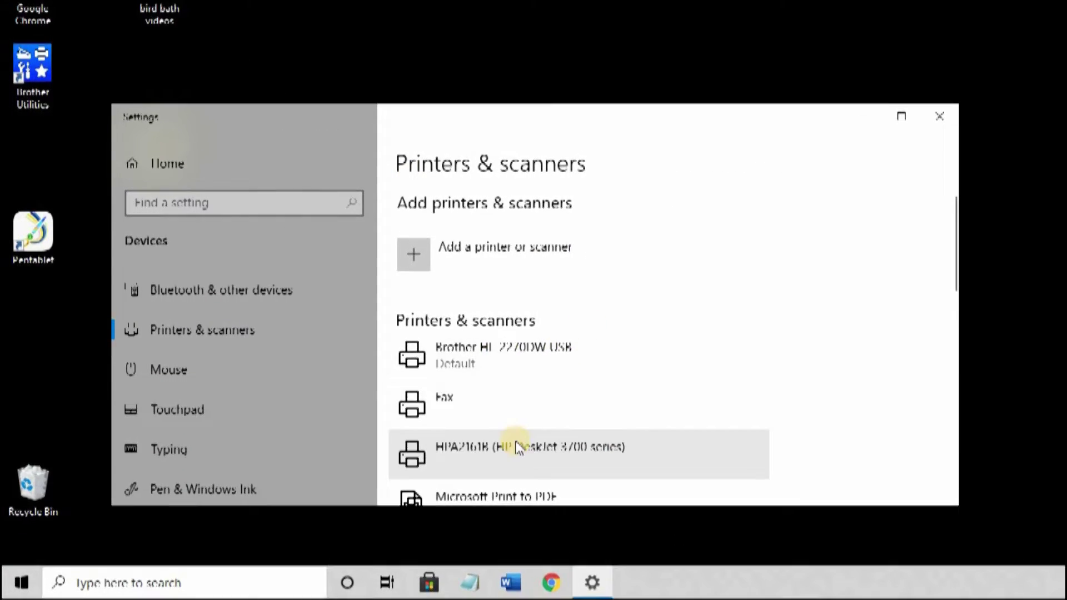
pyautogui.click(488, 448)
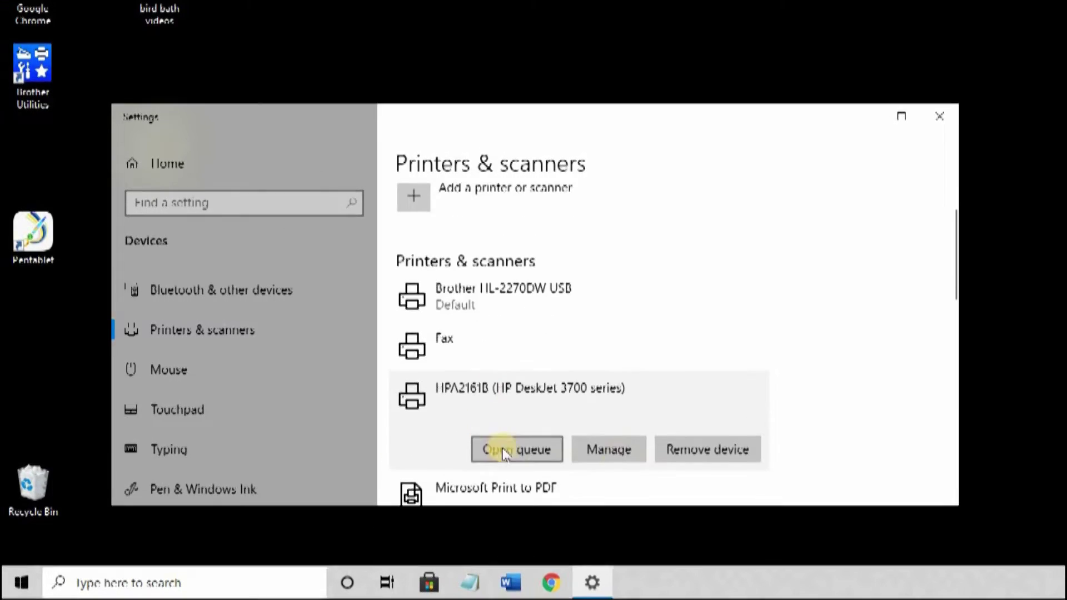
pyautogui.click(636, 448)
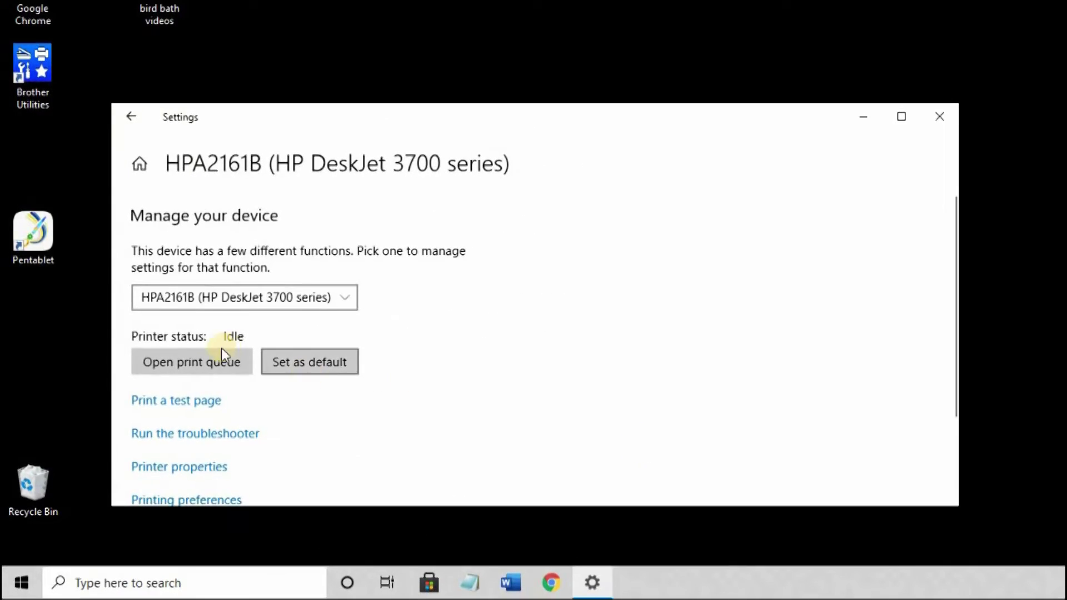
pyautogui.click(298, 369)
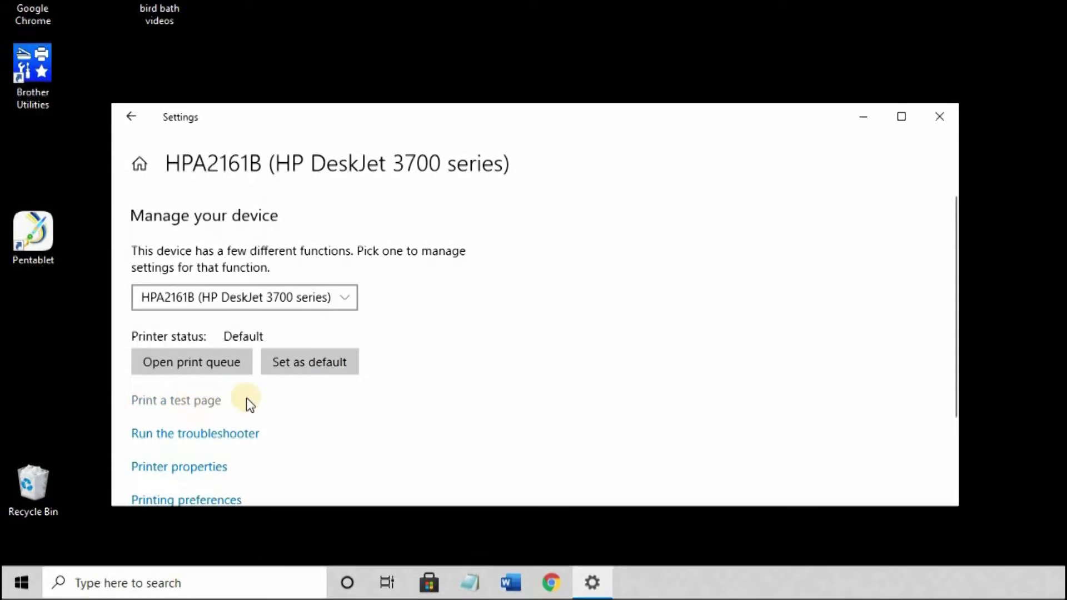
pyautogui.scroll(-2, 713, 390)
pyautogui.scroll(2, 950, 164)
pyautogui.click(947, 127)
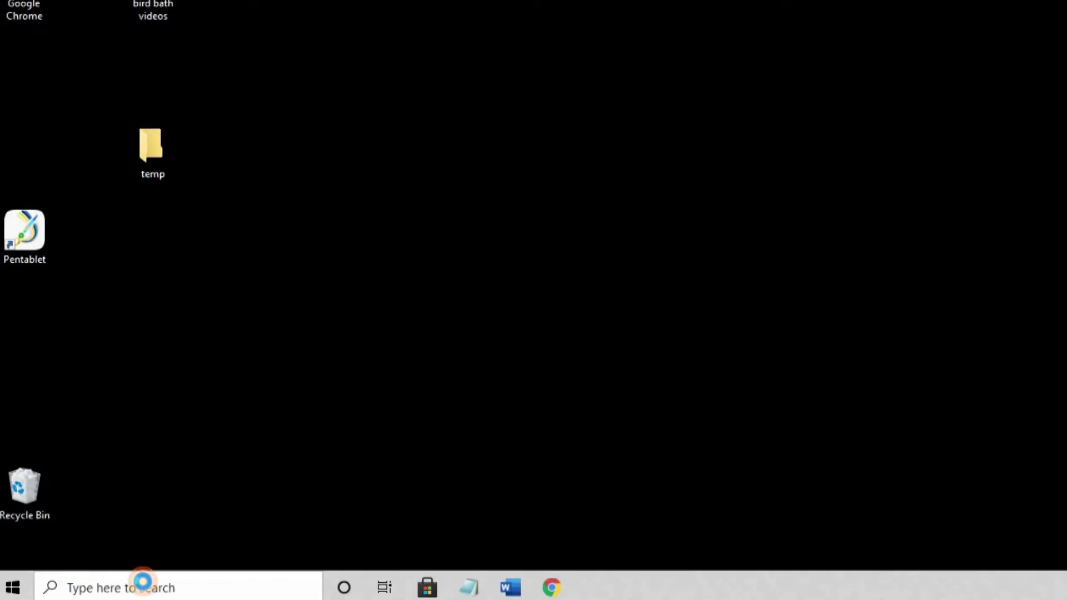
# Search 'hp', launch HP Smart and scroll its home page to view the feature tiles
pyautogui.click(143, 581)
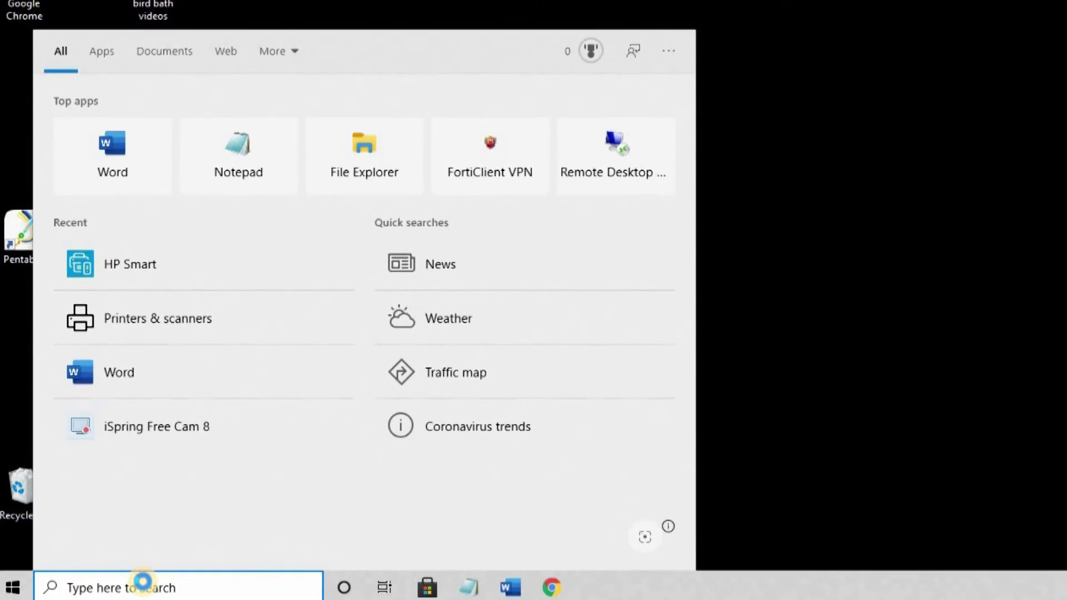
pyautogui.write('hp')
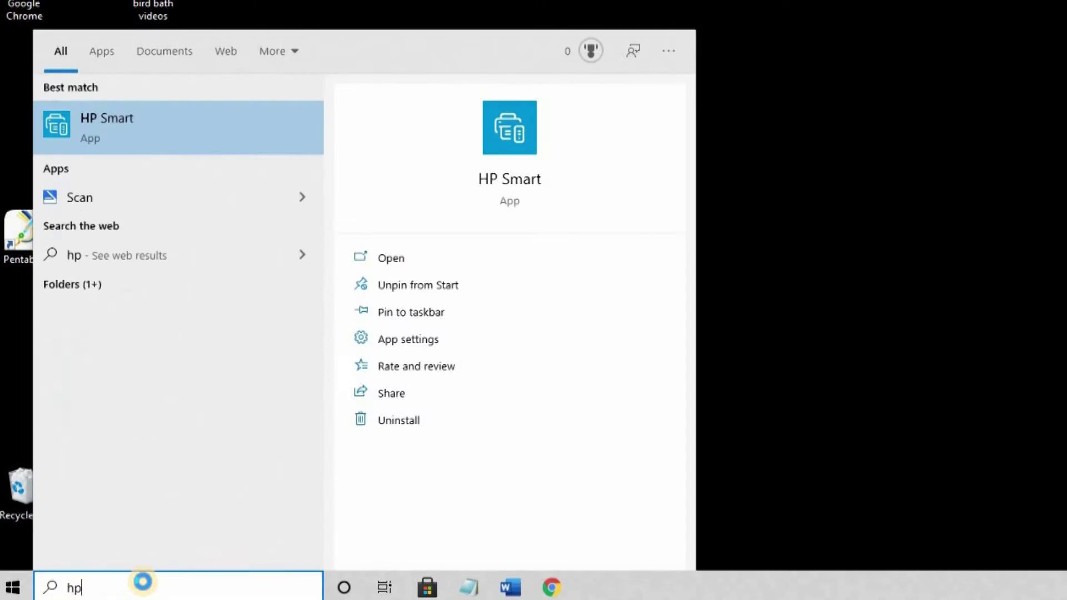
pyautogui.rightClick(101, 136)
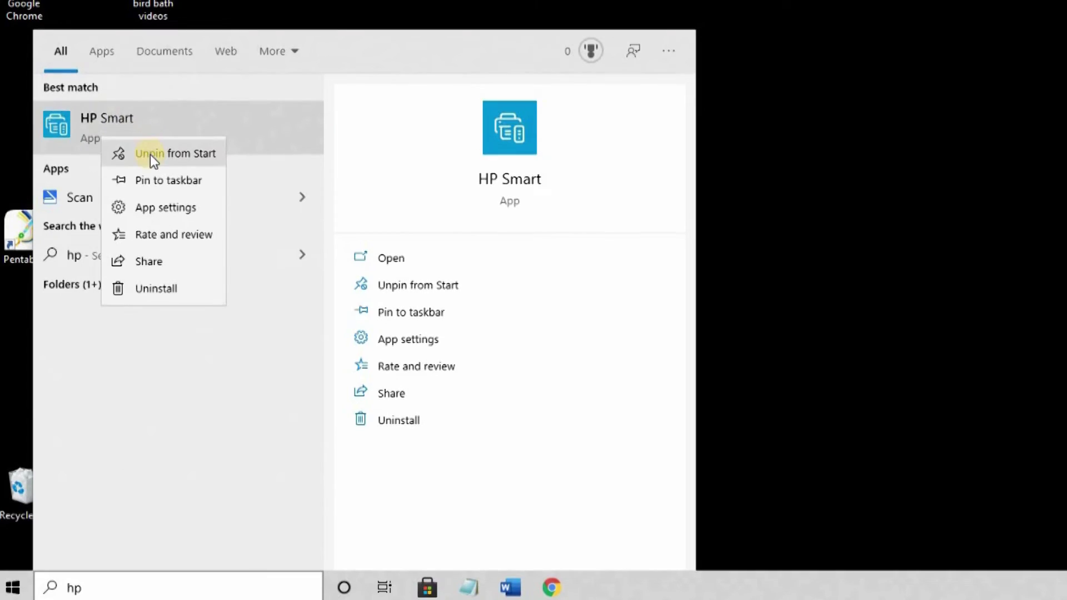
pyautogui.click(67, 134)
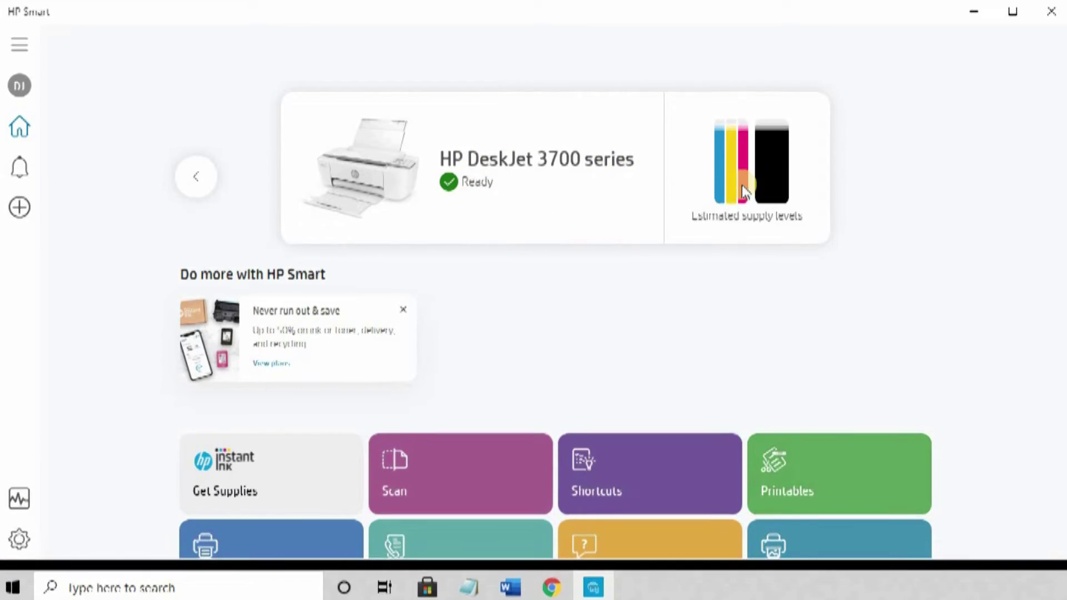
pyautogui.scroll(-2, 516, 379)
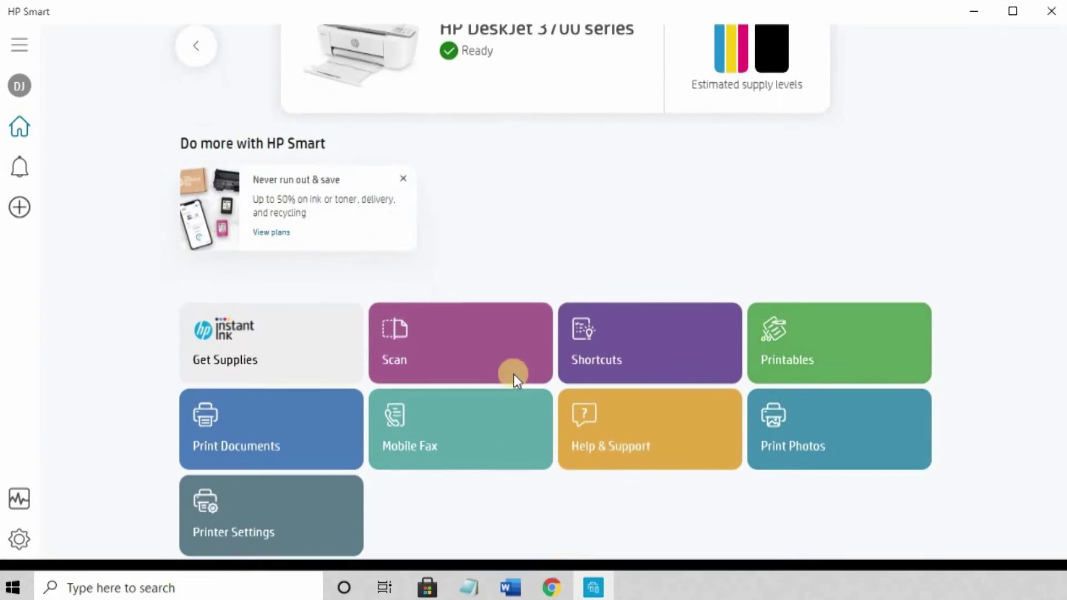
# Open the Scan page and keep the output in Color at 300 dpi
pyautogui.click(422, 359)
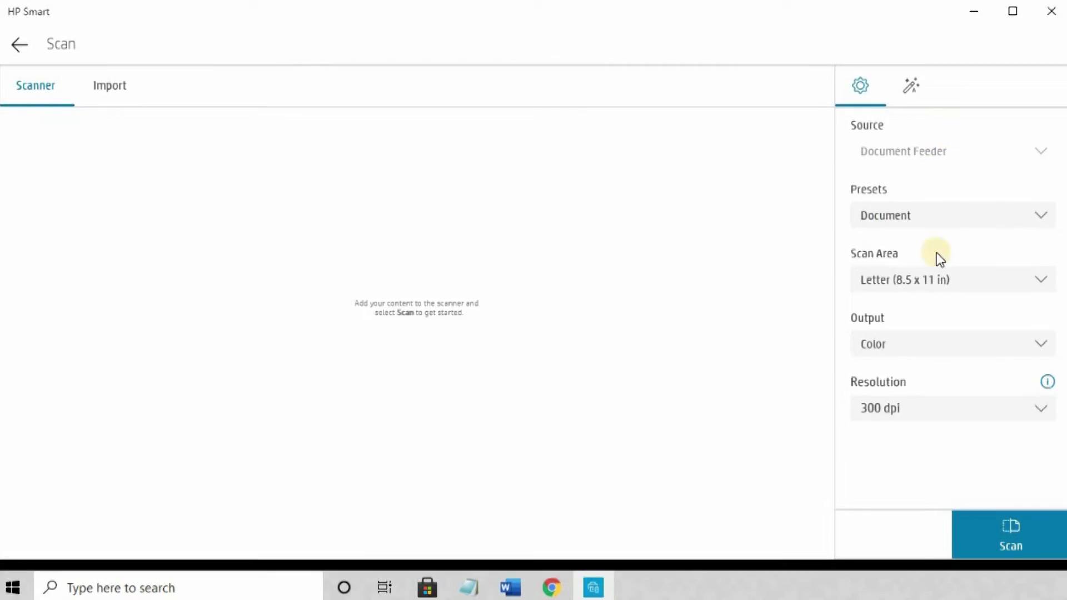
pyautogui.click(919, 348)
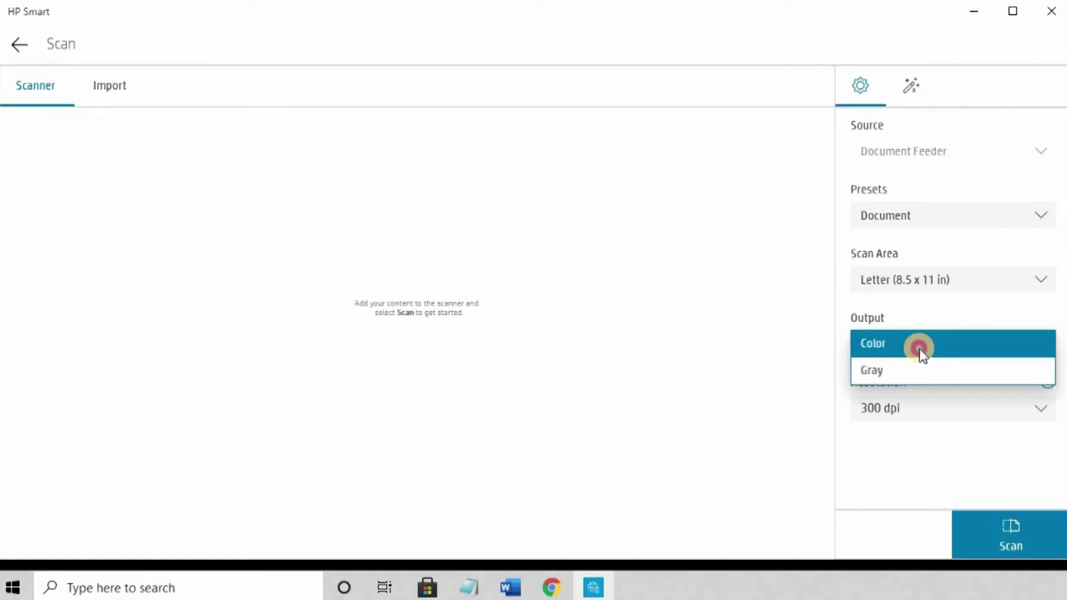
pyautogui.click(919, 349)
pyautogui.click(924, 417)
pyautogui.click(919, 410)
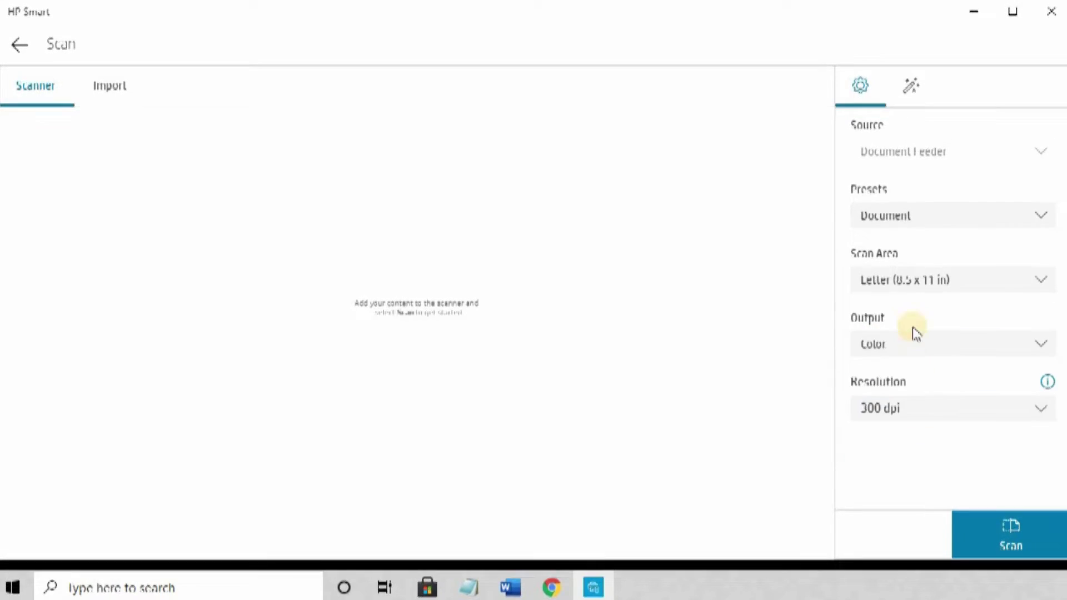
# Try the Photo preset, revert to Document, and review the automatic enhancement options
pyautogui.click(939, 216)
pyautogui.click(946, 249)
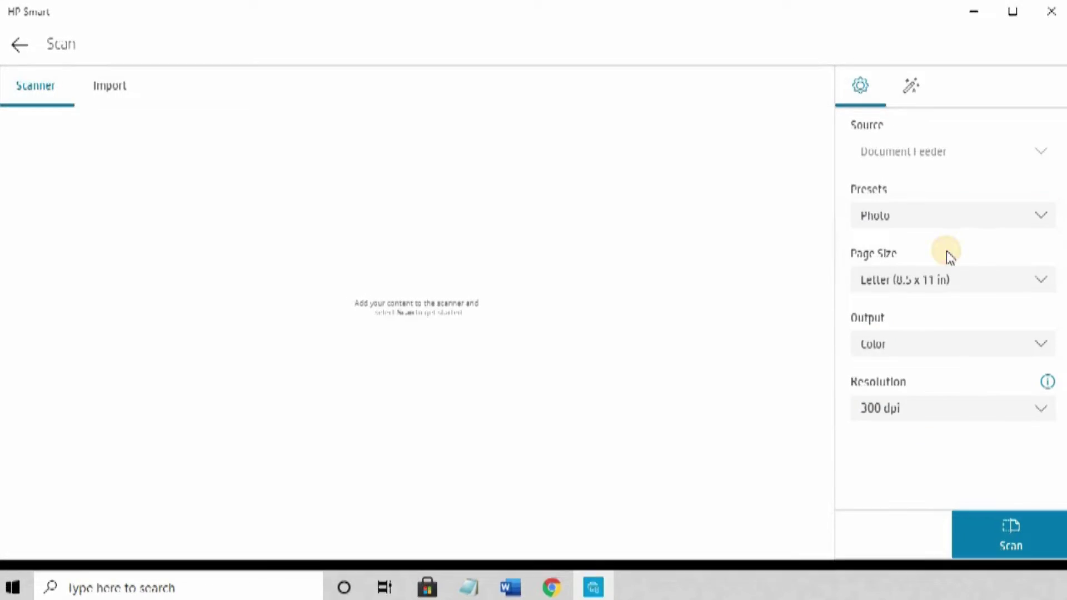
pyautogui.click(942, 215)
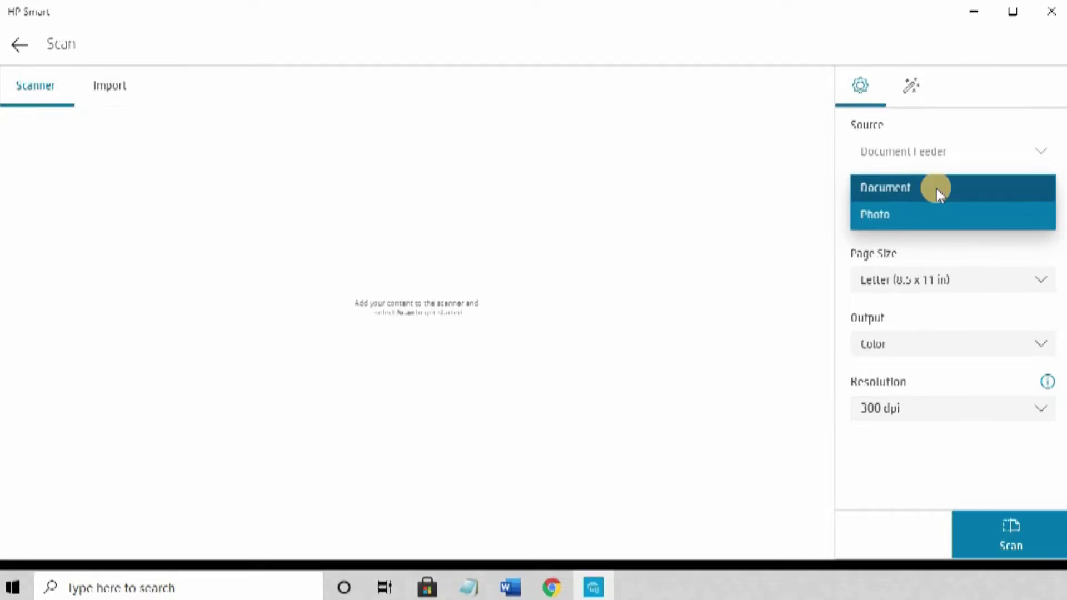
pyautogui.click(936, 188)
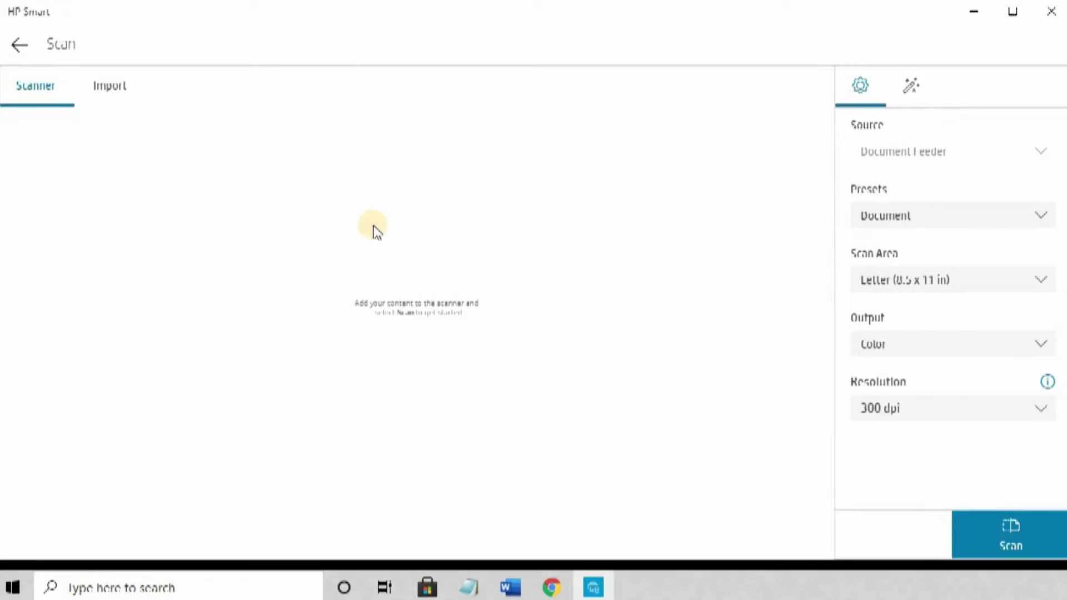
pyautogui.click(912, 90)
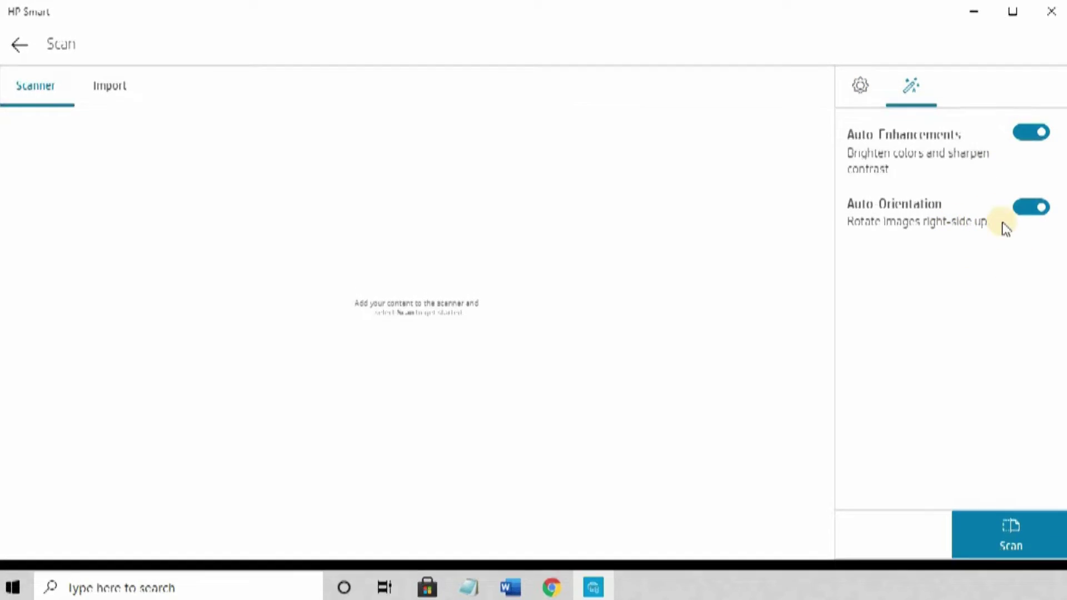
pyautogui.click(860, 89)
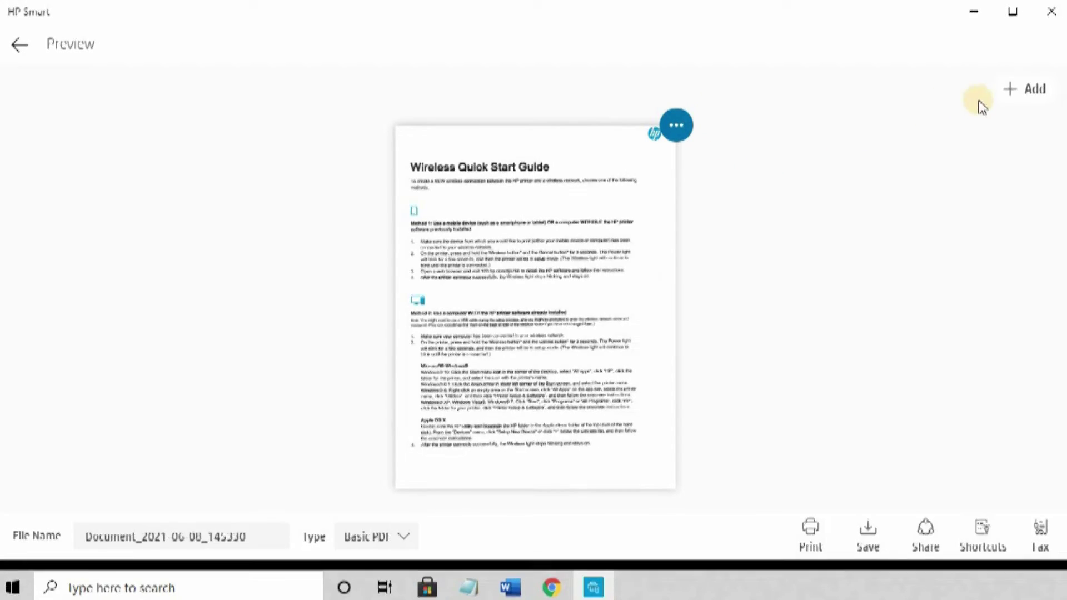
# Scan a handwritten sketch as page 2 of the Quick Start Guide scan and preview it
pyautogui.click(1022, 88)
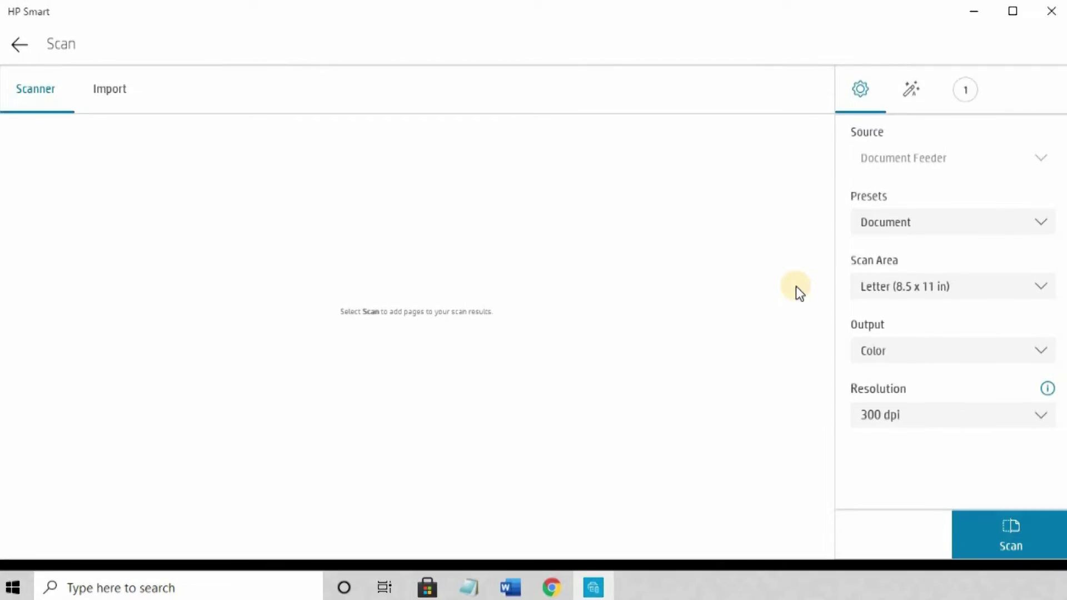
pyautogui.click(1019, 542)
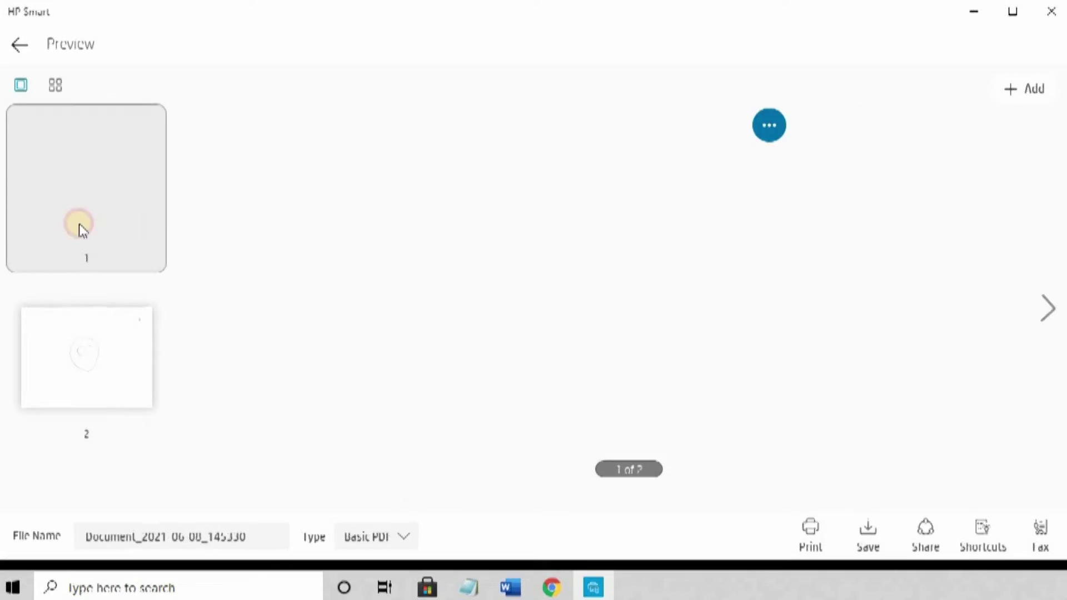
pyautogui.click(89, 311)
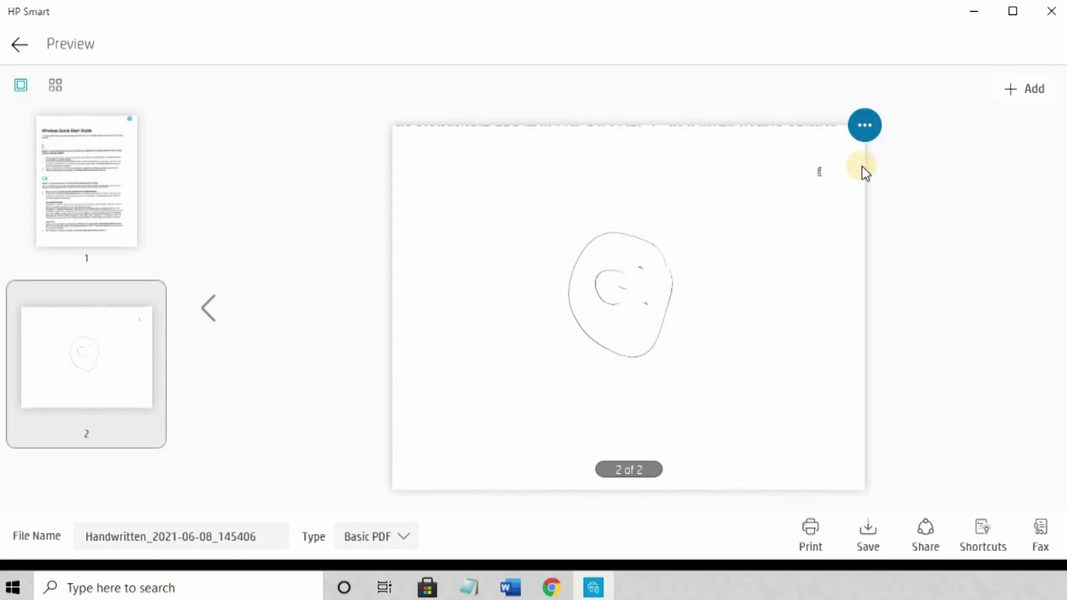
pyautogui.click(867, 131)
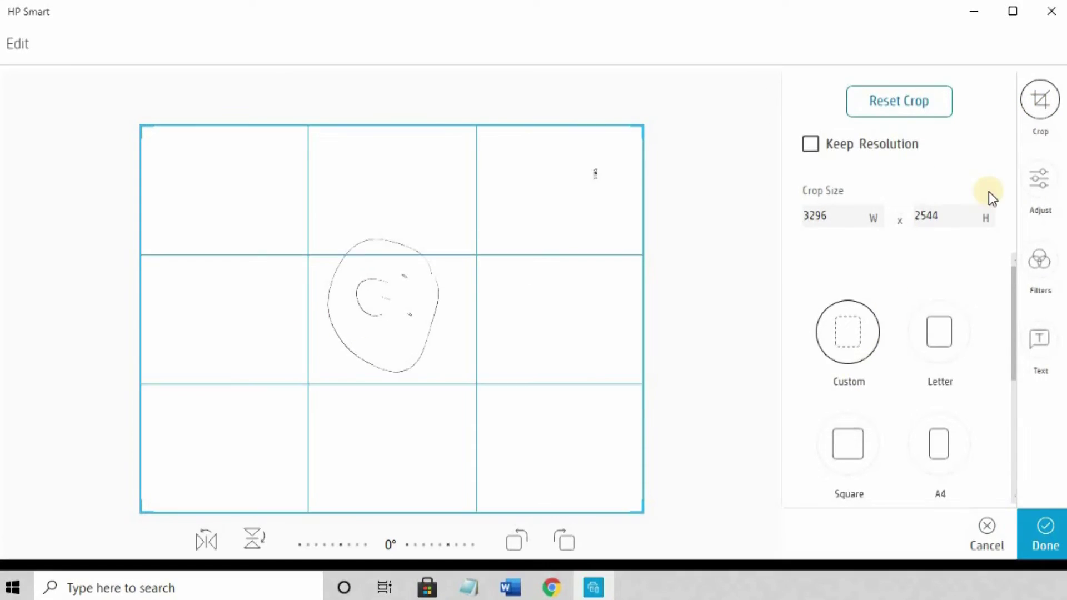
pyautogui.click(1037, 188)
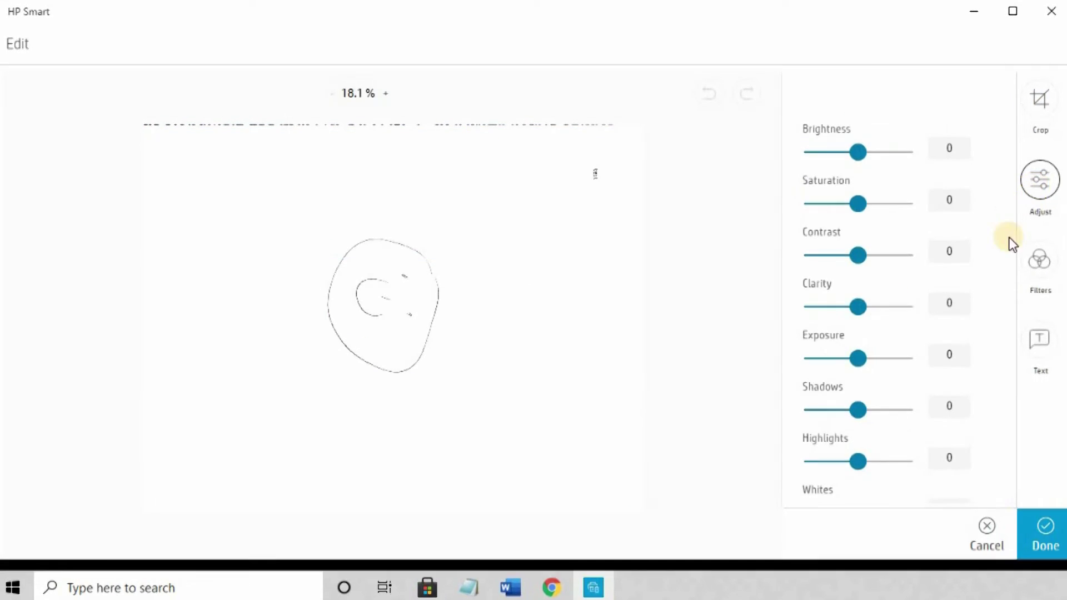
pyautogui.scroll(-1, 898, 348)
pyautogui.scroll(1, 898, 348)
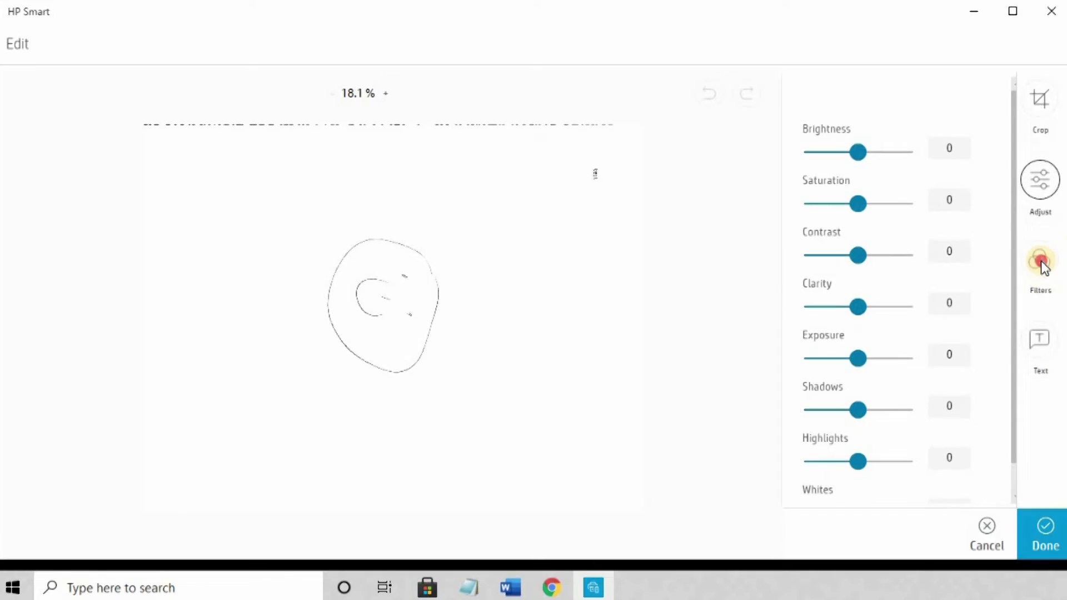
pyautogui.click(1041, 265)
pyautogui.scroll(-5, 892, 303)
pyautogui.scroll(5, 892, 303)
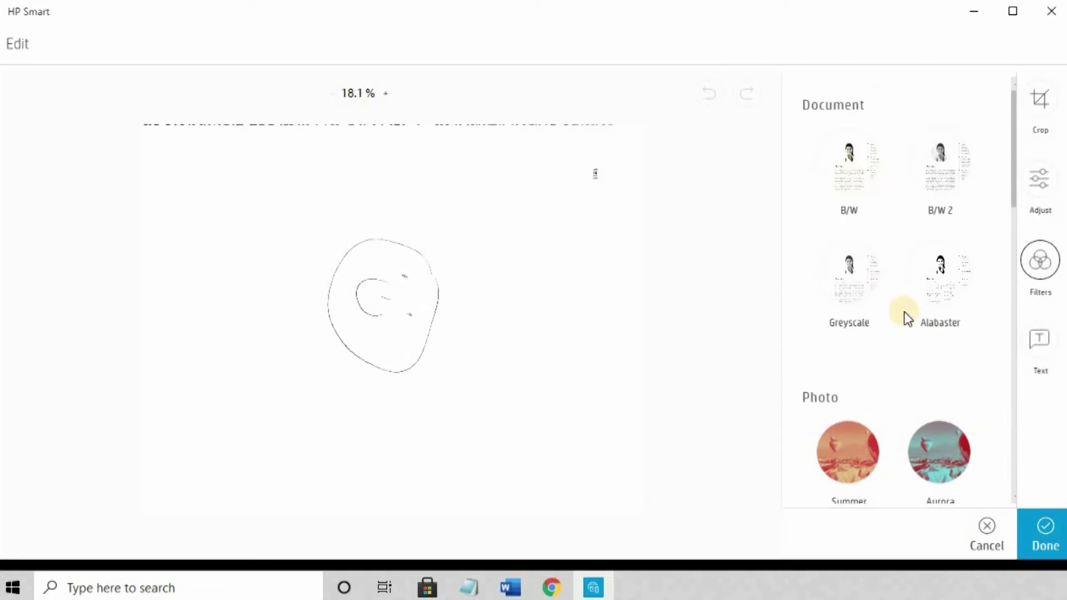
pyautogui.click(1042, 345)
pyautogui.click(716, 107)
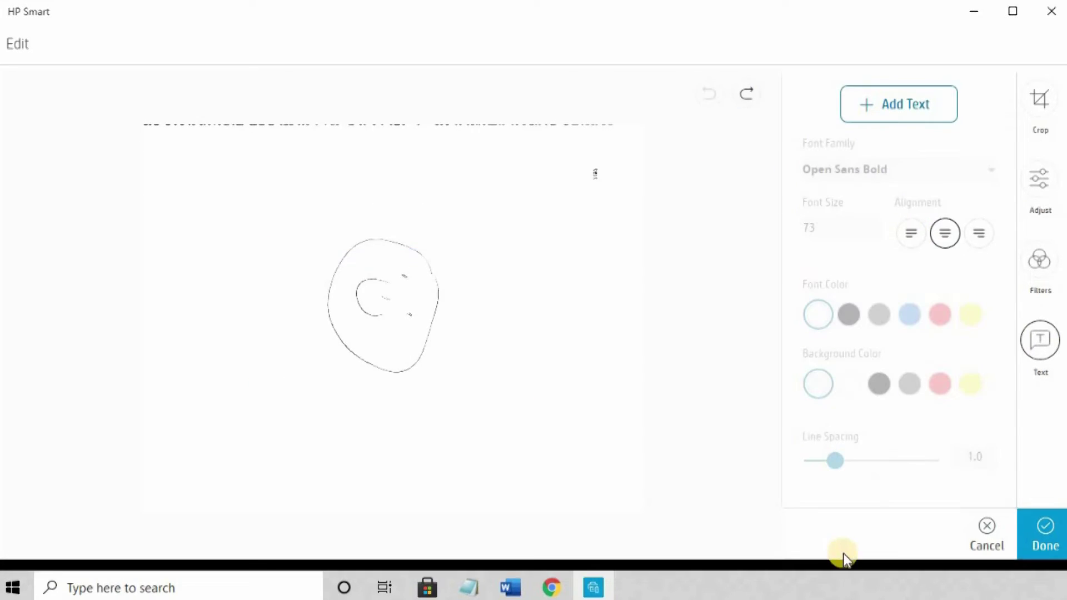
pyautogui.click(988, 542)
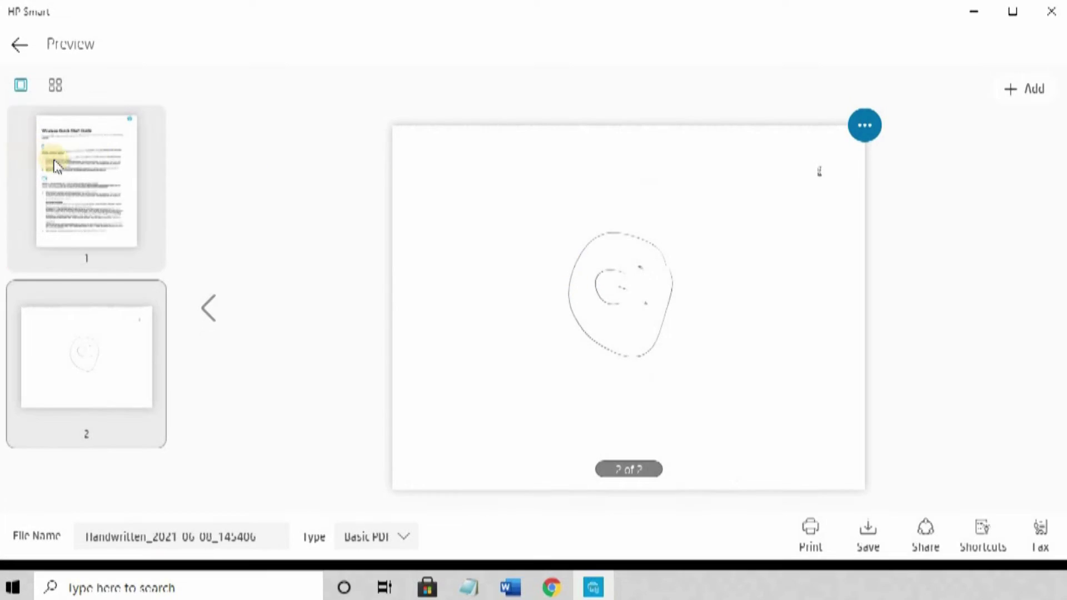
# Replace page 2 of the scan with a fresh rescan
pyautogui.click(52, 162)
pyautogui.click(118, 371)
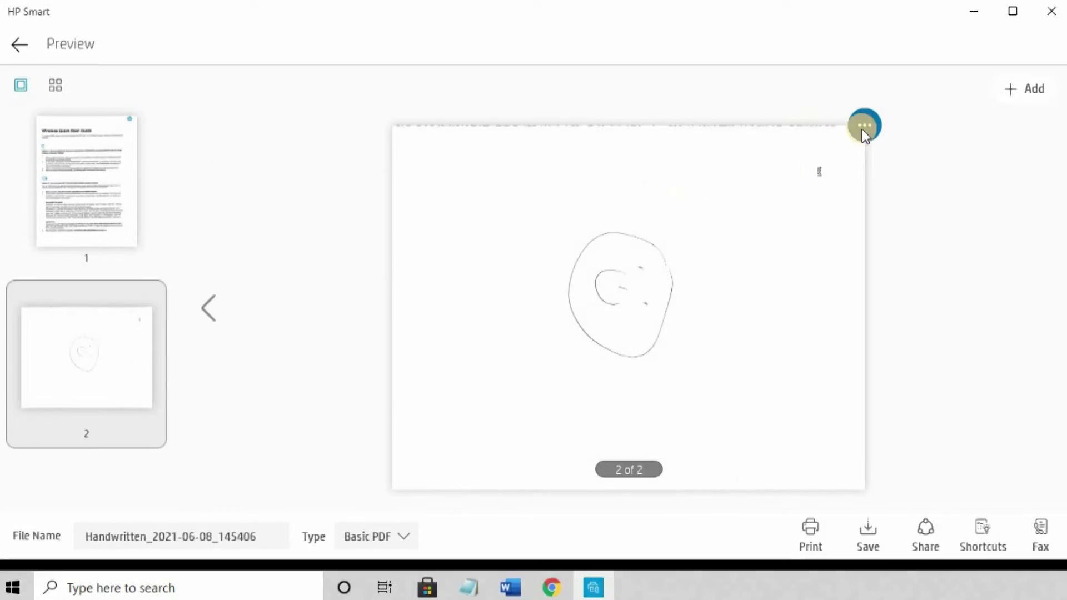
pyautogui.click(877, 126)
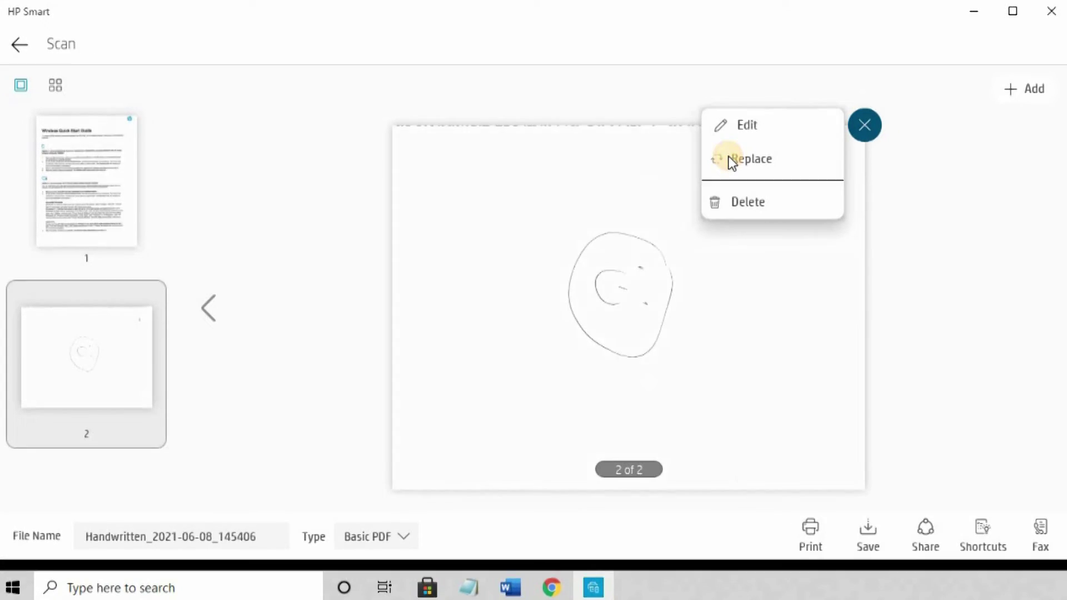
pyautogui.click(728, 156)
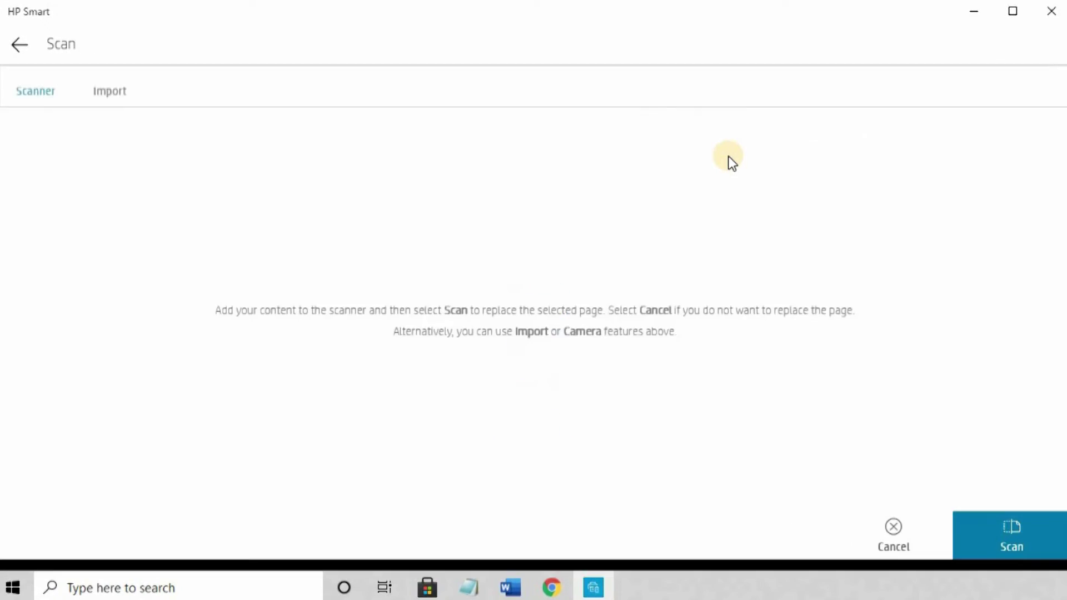
pyautogui.click(967, 524)
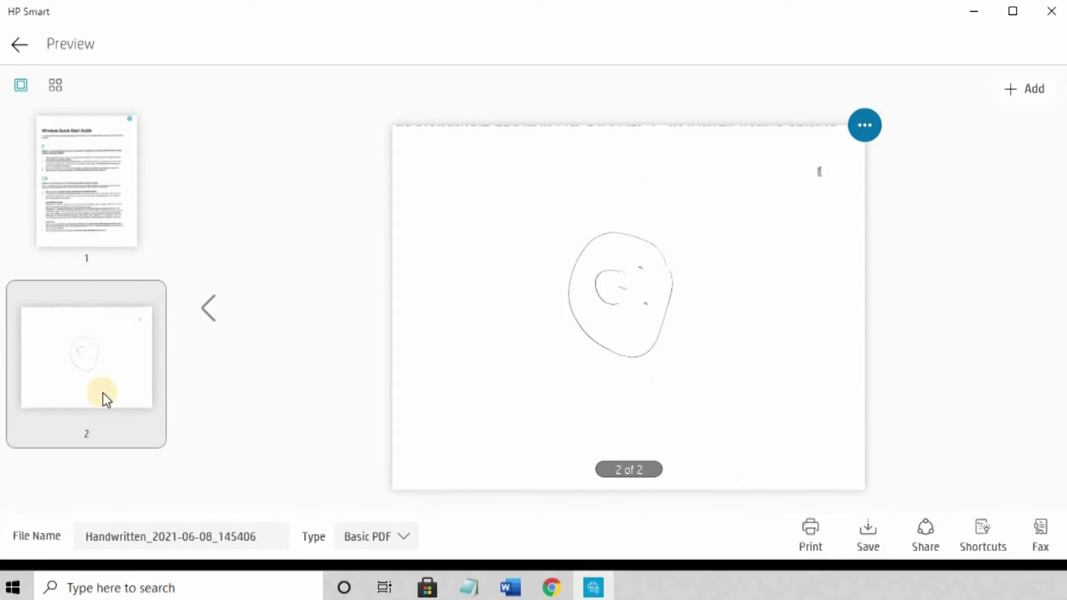
# Exit the scan preview without saving and return to the HP Smart home page
pyautogui.click(20, 44)
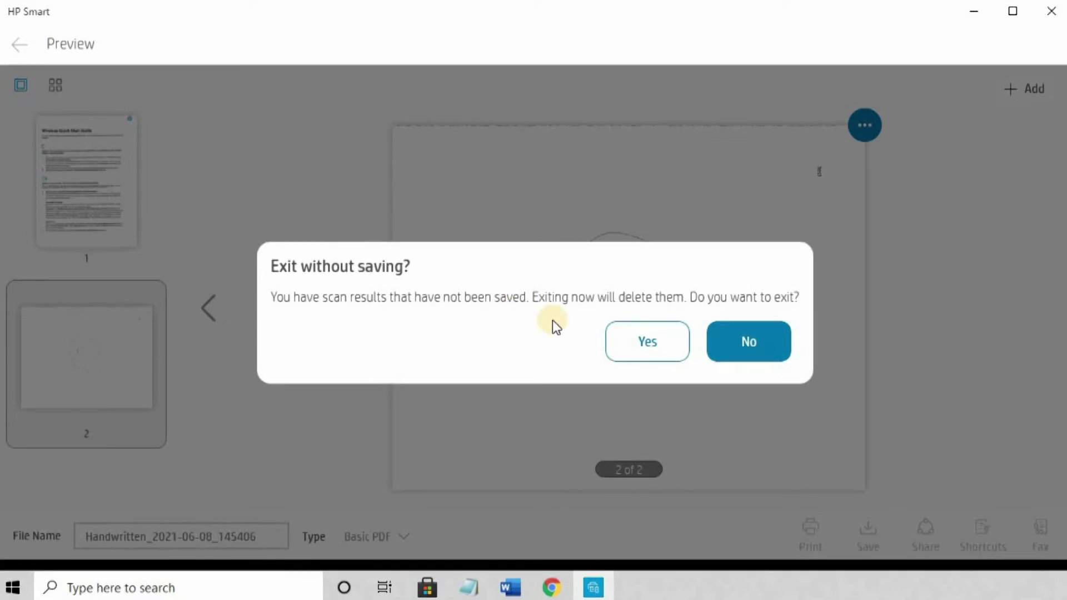
pyautogui.click(647, 338)
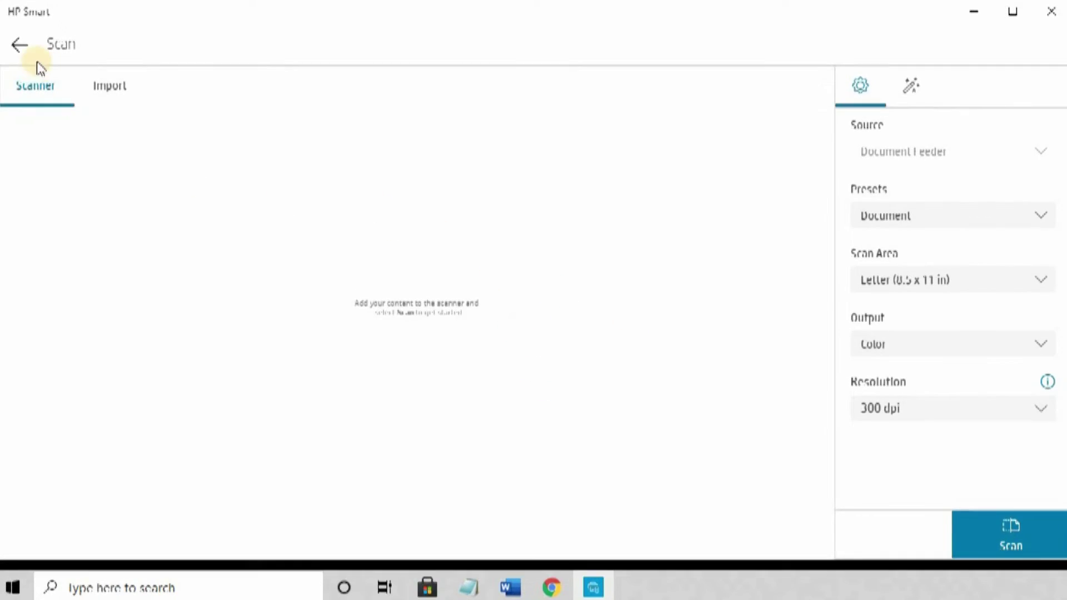
pyautogui.click(20, 44)
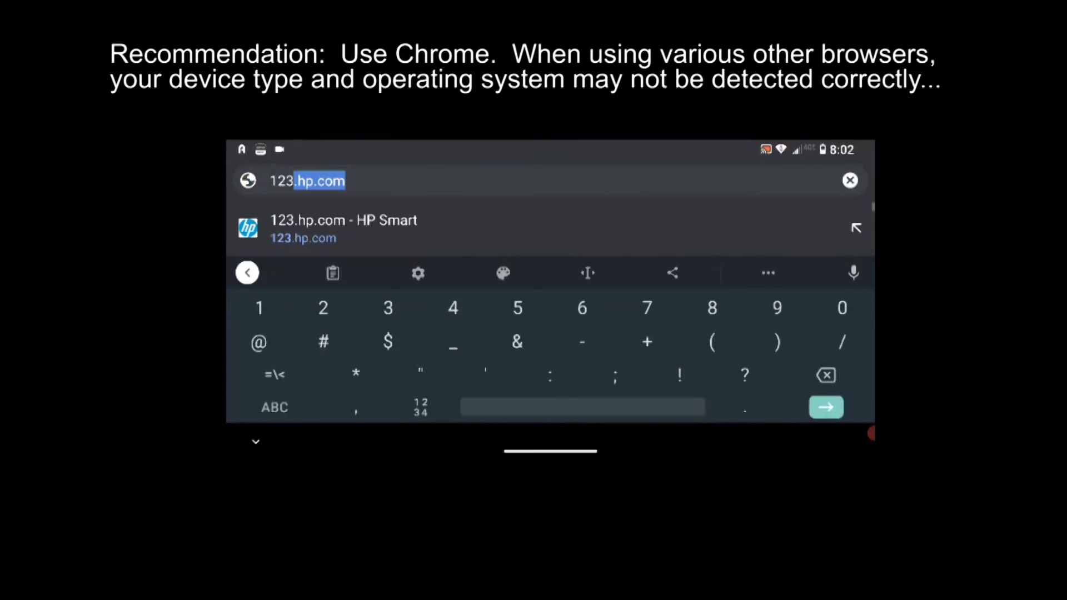
# Load 123.hp.com in Chrome and follow its link to get HP Smart from the app store
pyautogui.click(275, 407)
pyautogui.write('h')
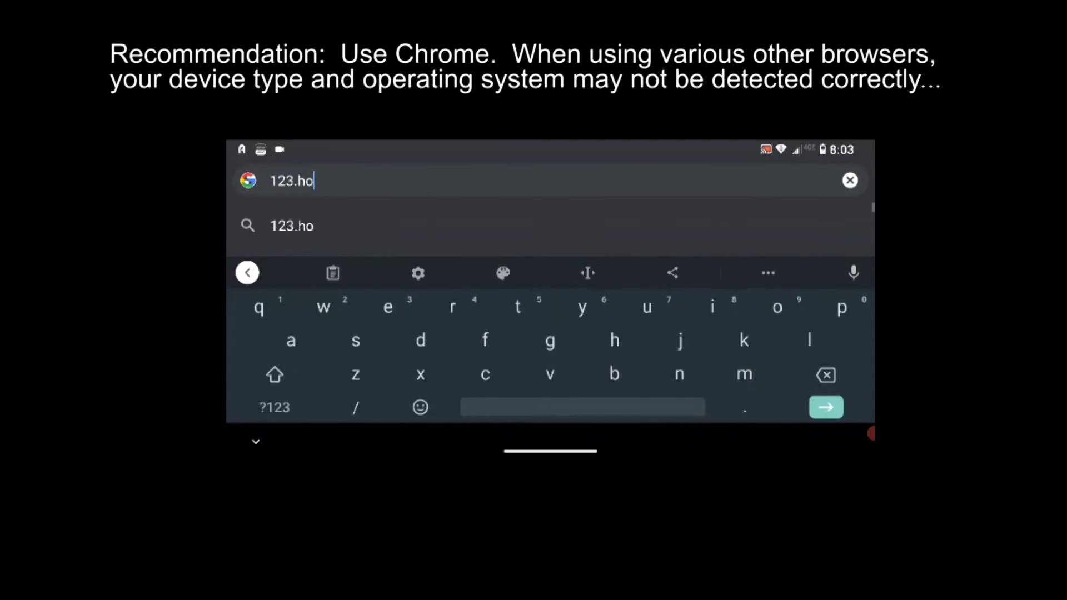
pyautogui.write('p.co')
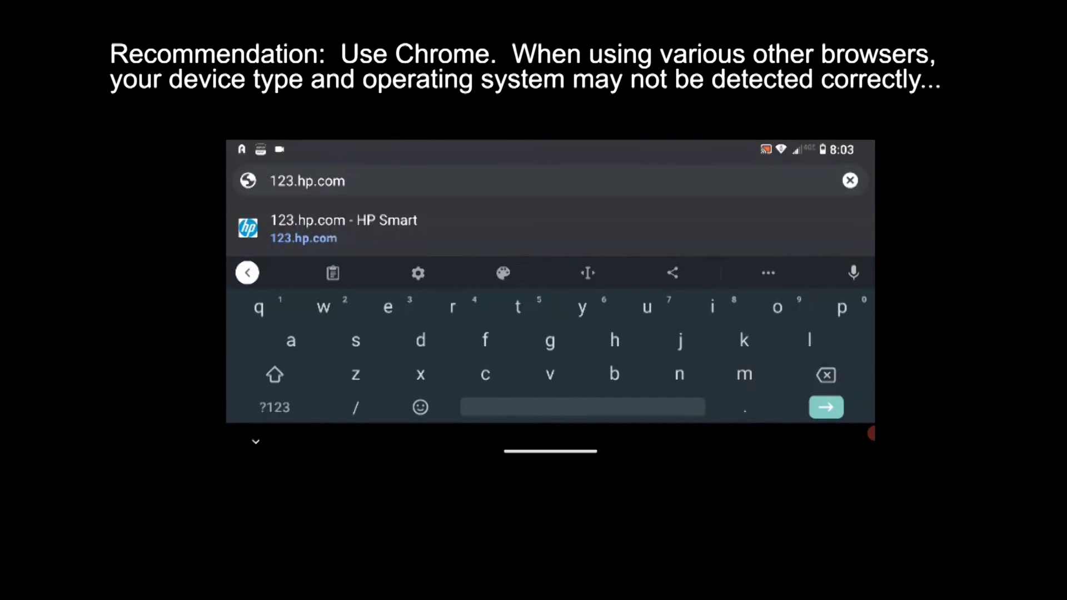
pyautogui.write('m')
pyautogui.press('Return')
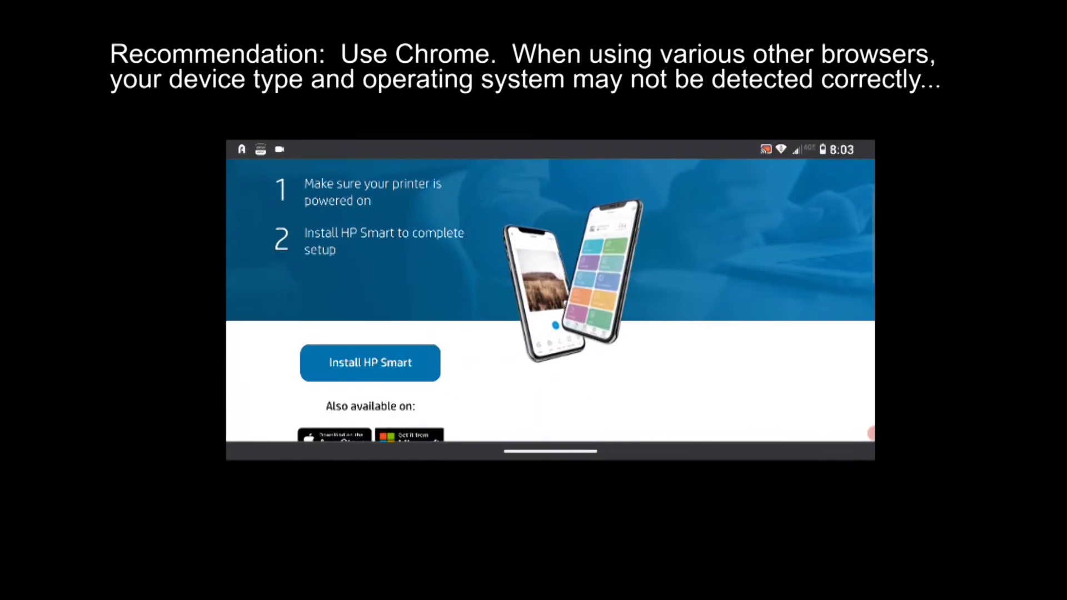
pyautogui.scroll(-3, 550, 300)
pyautogui.click(369, 283)
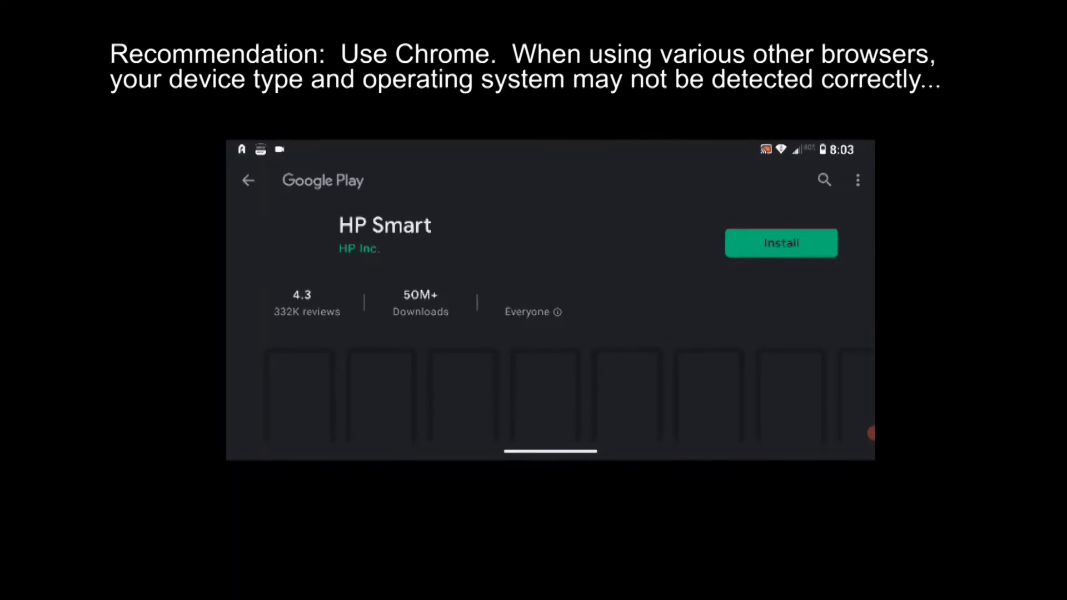
# Install the HP Smart app by HP Inc. from Google Play
pyautogui.click(781, 243)
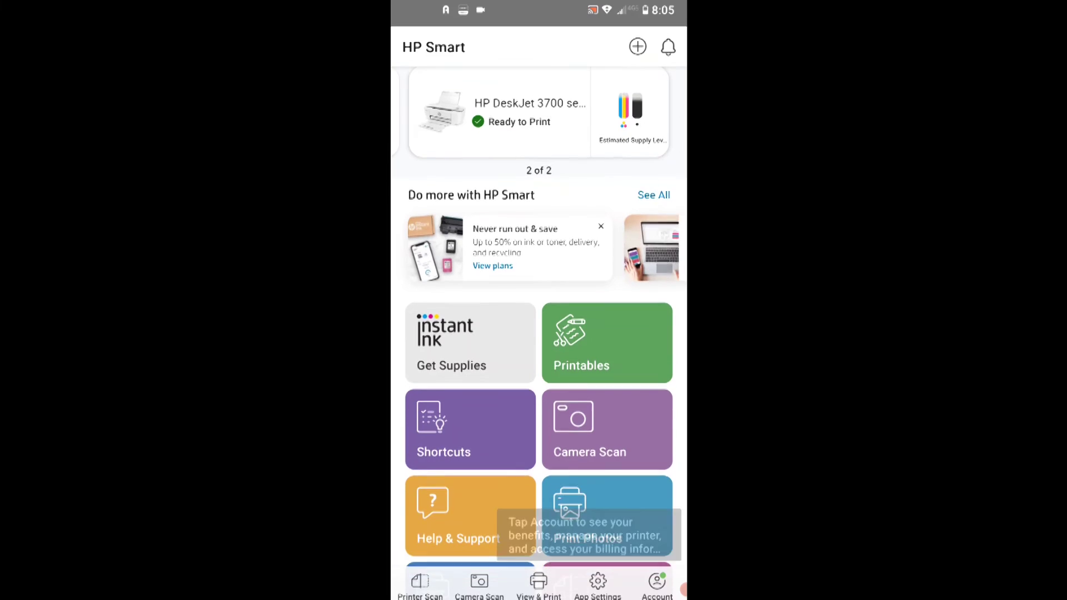
# Camera-scan the setup instruction sheet, allowing camera access while using the app, and accept the detected boundaries
pyautogui.scroll(-5, 538, 334)
pyautogui.click(607, 210)
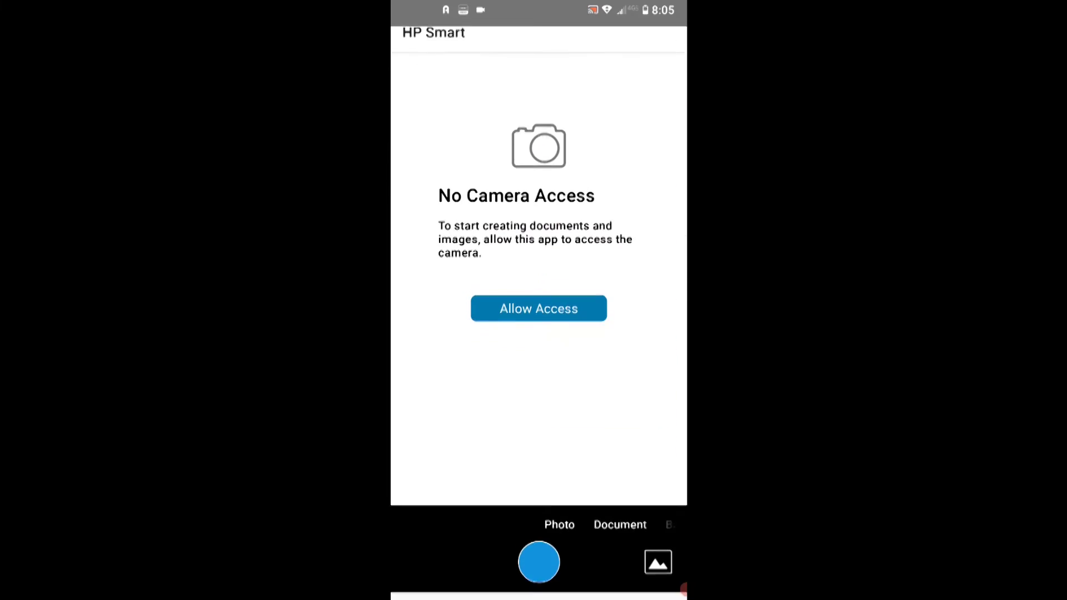
pyautogui.click(539, 283)
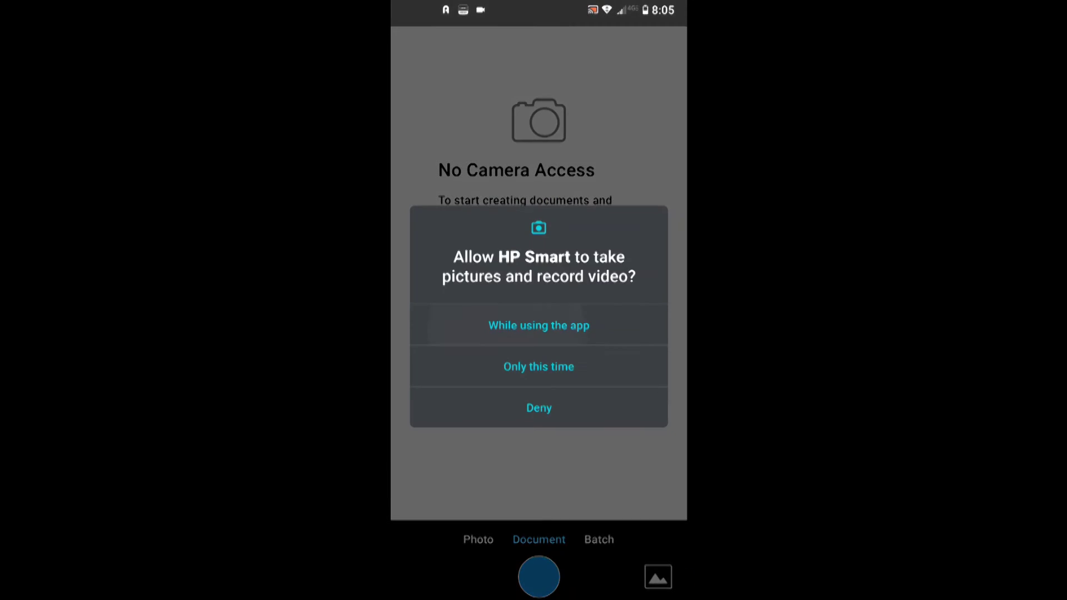
pyautogui.click(538, 325)
pyautogui.click(538, 576)
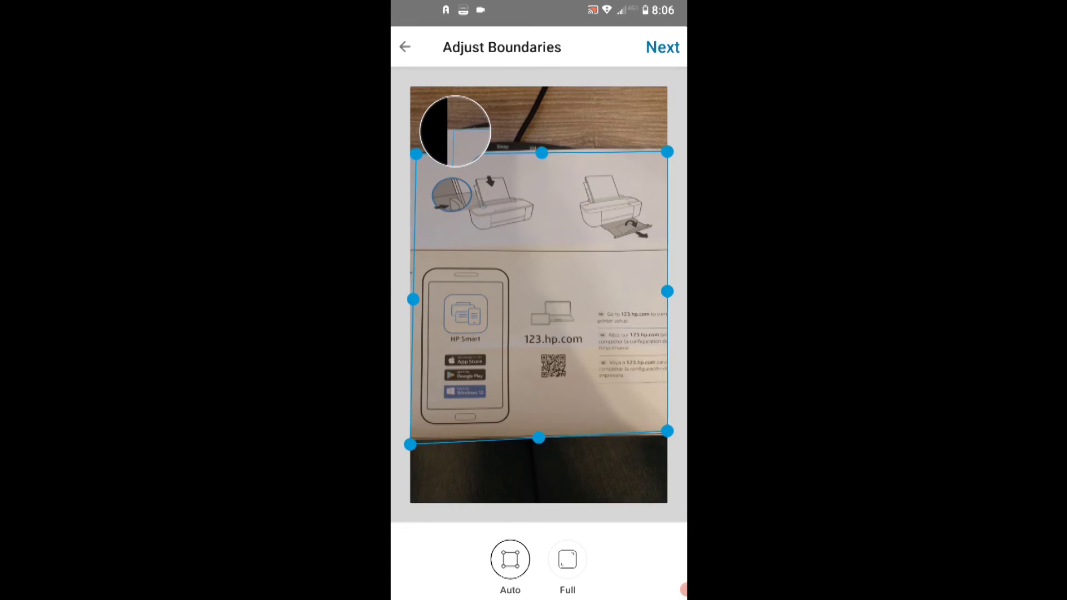
pyautogui.click(662, 47)
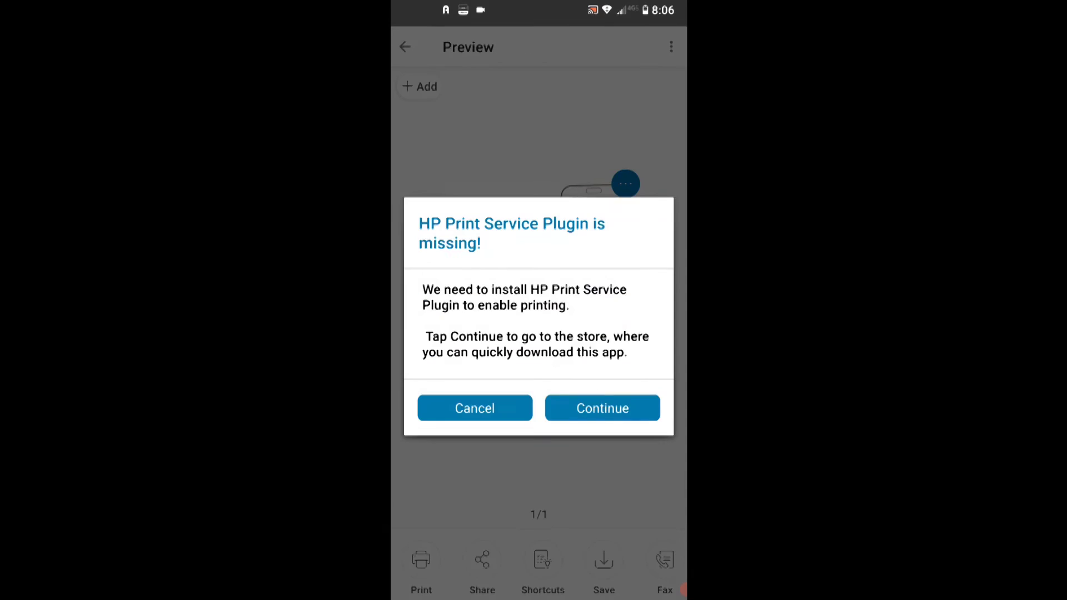
# Install HP Print Service Plugin, accept its licence, and print the captured sheet on the DeskJet 3700
pyautogui.click(602, 408)
pyautogui.click(538, 576)
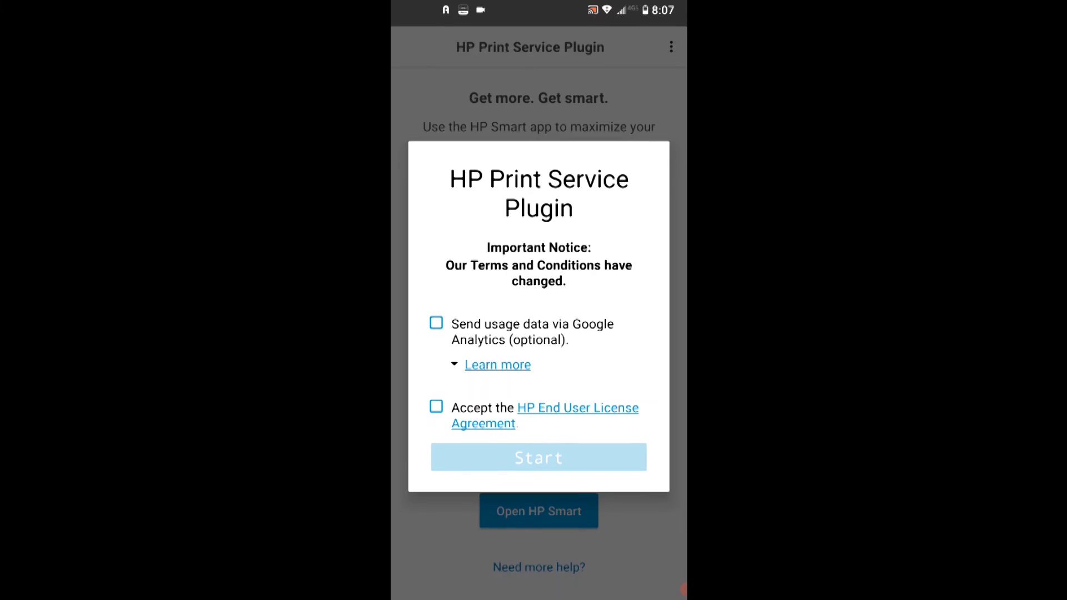
pyautogui.click(436, 407)
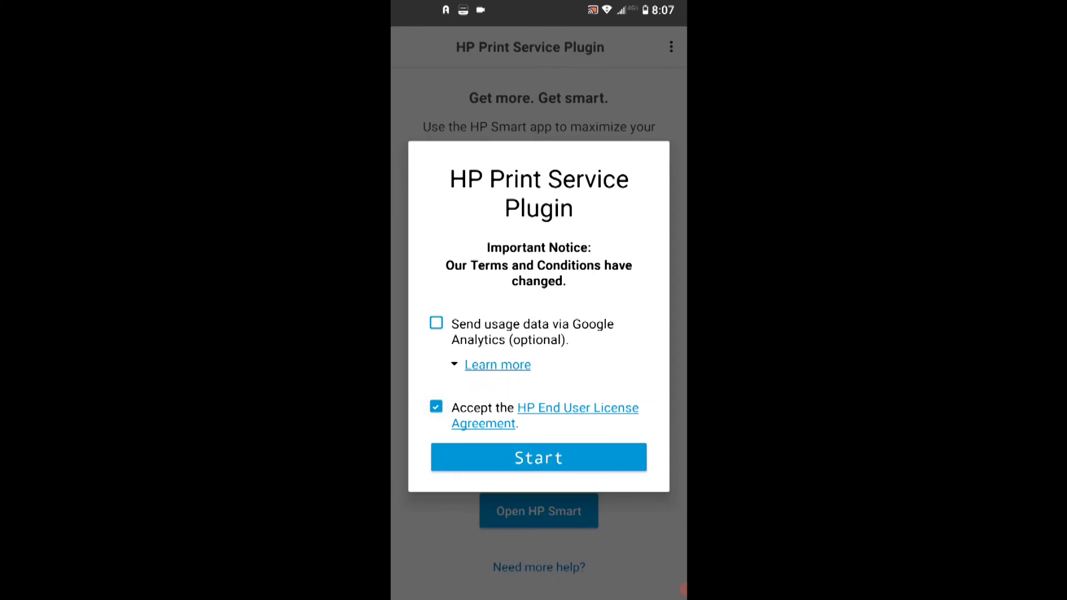
pyautogui.click(538, 457)
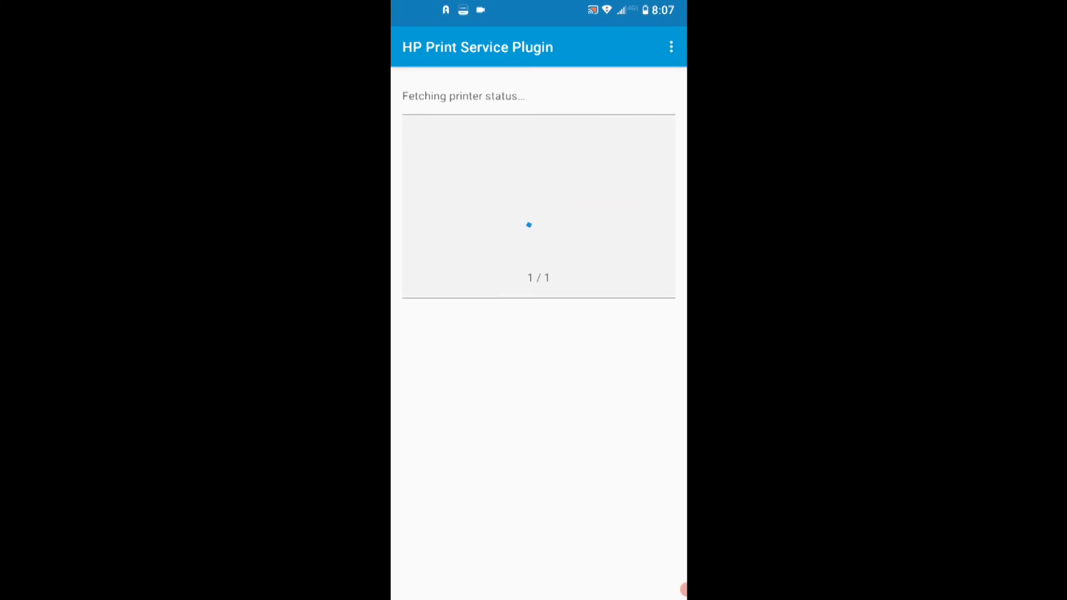
pyautogui.click(656, 115)
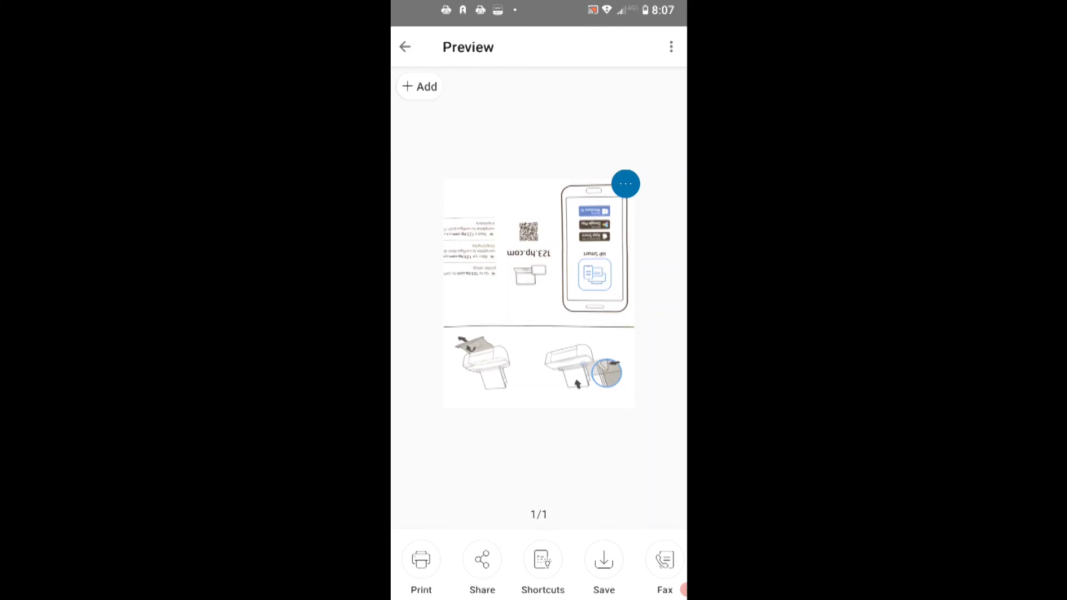
pyautogui.moveTo(685, 547); pyautogui.dragTo(664, 548)
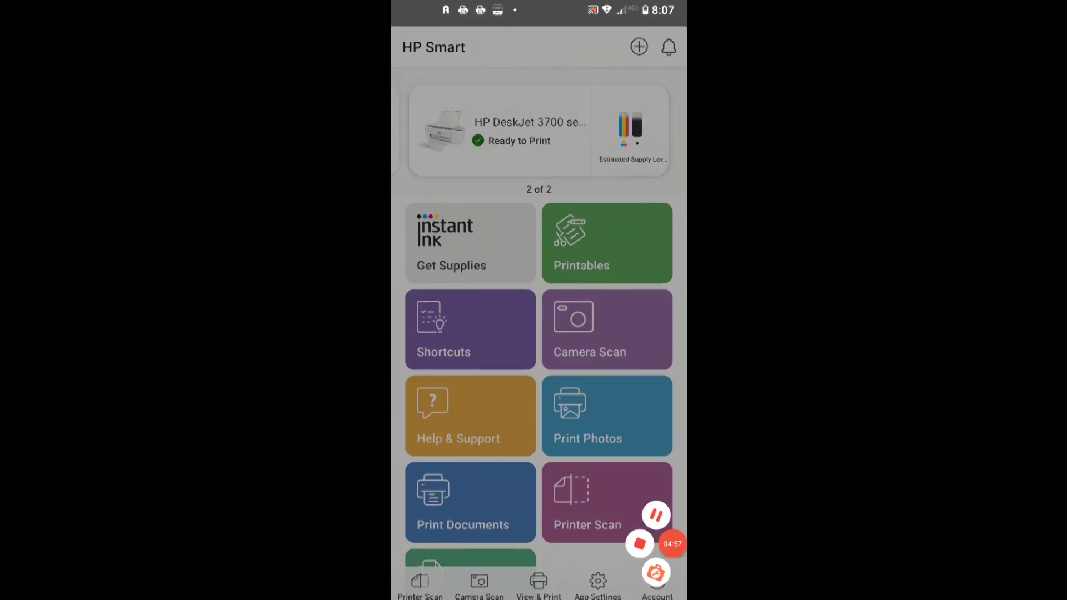